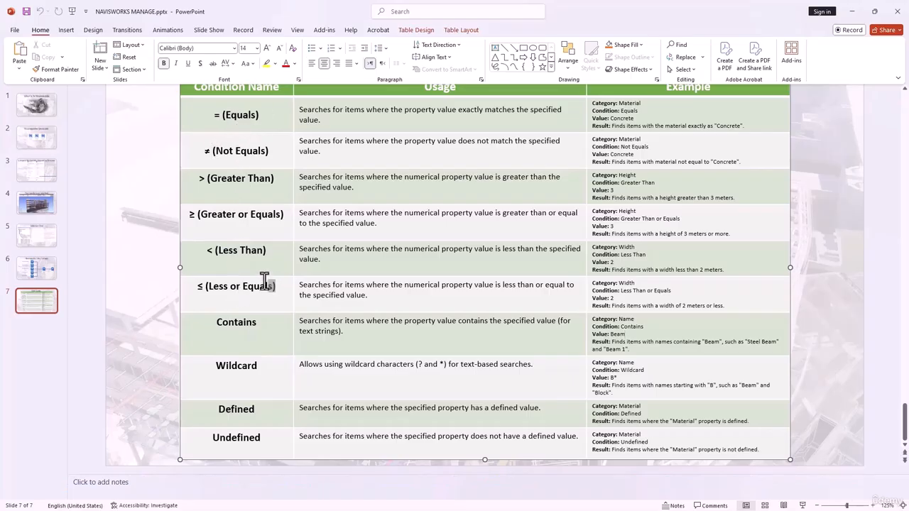
Step: Review the condition names in the slide's search conditions table, from Equals through Less or Equals and from Contains through Undefined
{"action": "left_click_drag", "start_coordinate": [263, 284], "coordinate": [232, 114]}
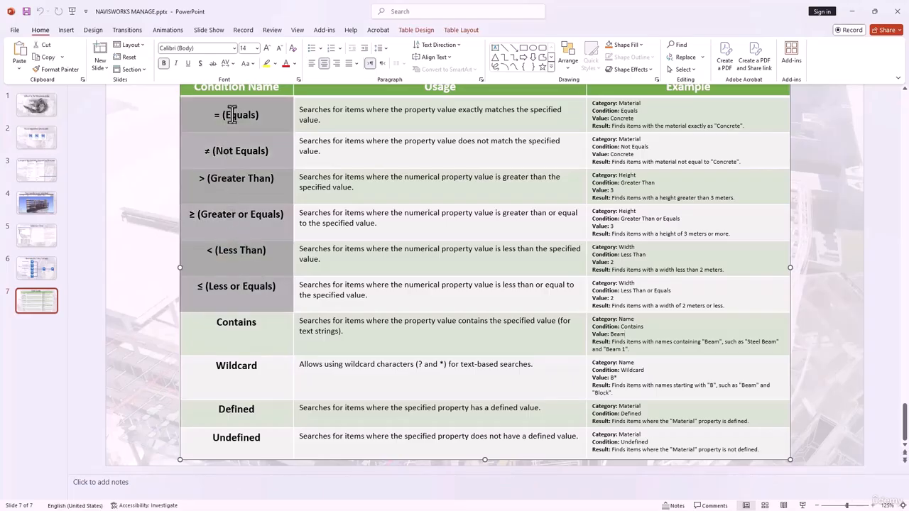
{"action": "left_click", "coordinate": [233, 114]}
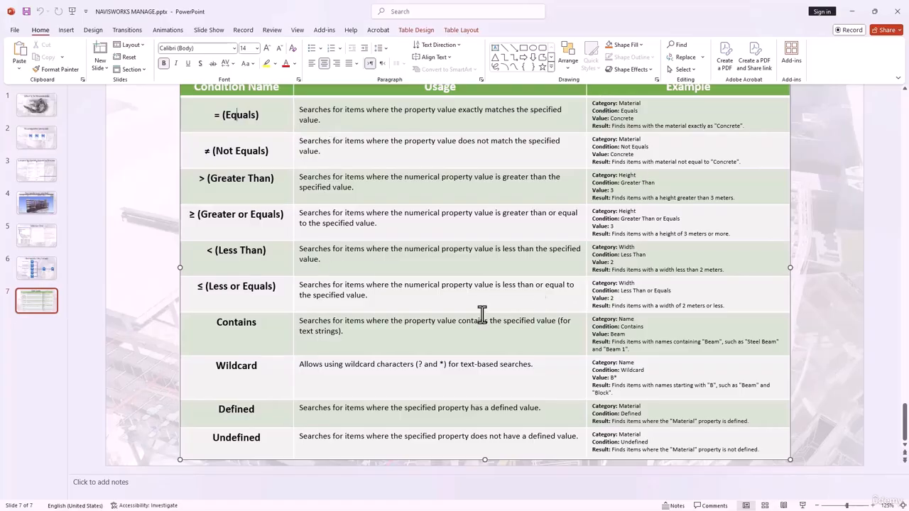
{"action": "left_click_drag", "start_coordinate": [217, 321], "coordinate": [231, 429]}
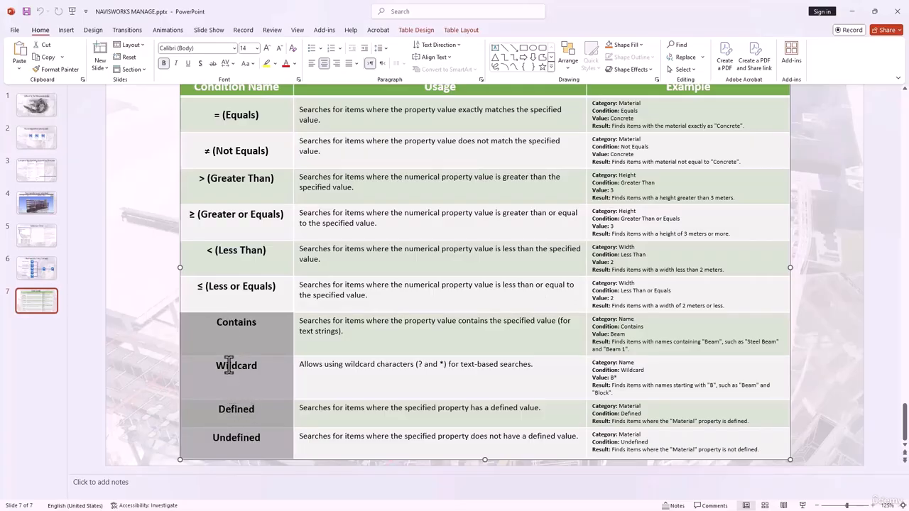
{"action": "left_click", "coordinate": [234, 333]}
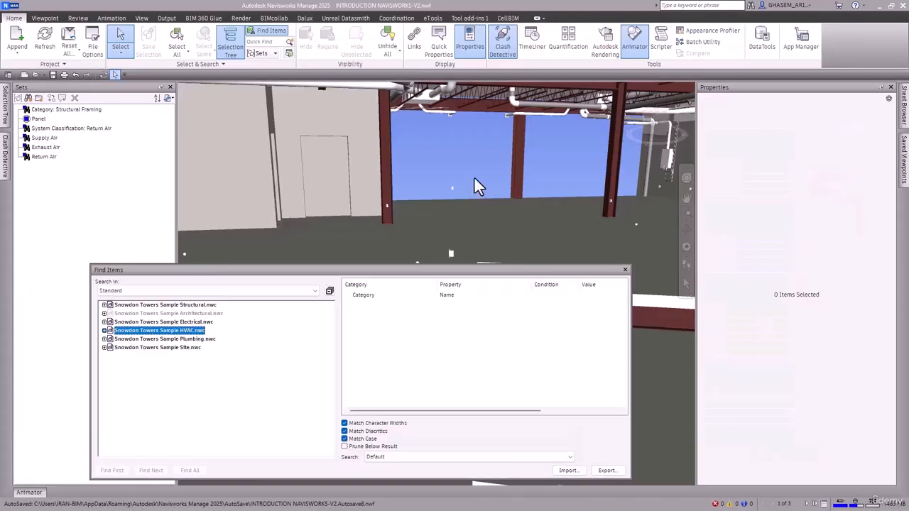
Step: In Navisworks, inspect the Element properties of a steel column, a roof beam and the wall around the door
{"action": "left_click", "coordinate": [517, 150]}
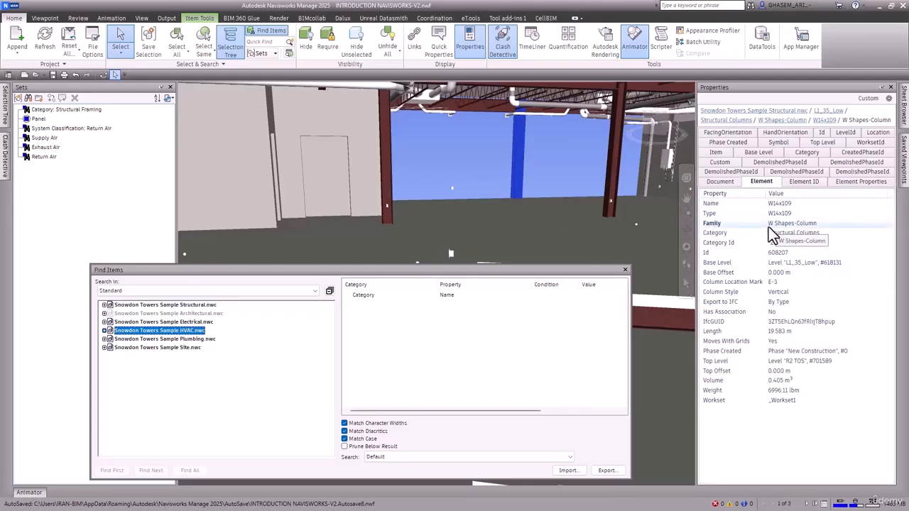
{"action": "left_click", "coordinate": [596, 85]}
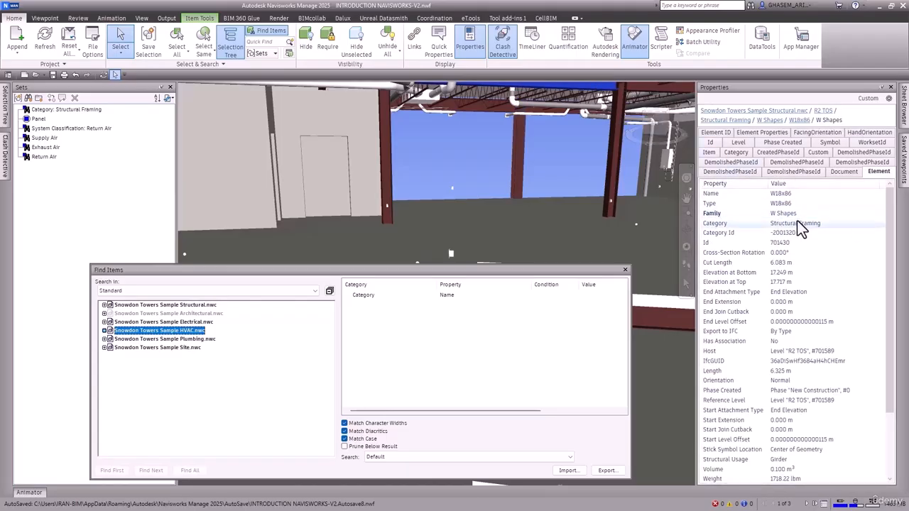
{"action": "left_click", "coordinate": [363, 129]}
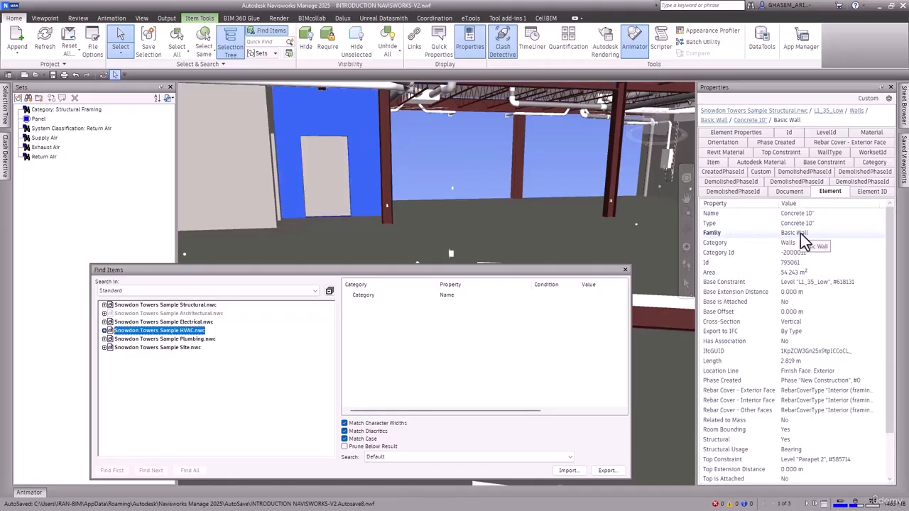
{"action": "left_click", "coordinate": [447, 158]}
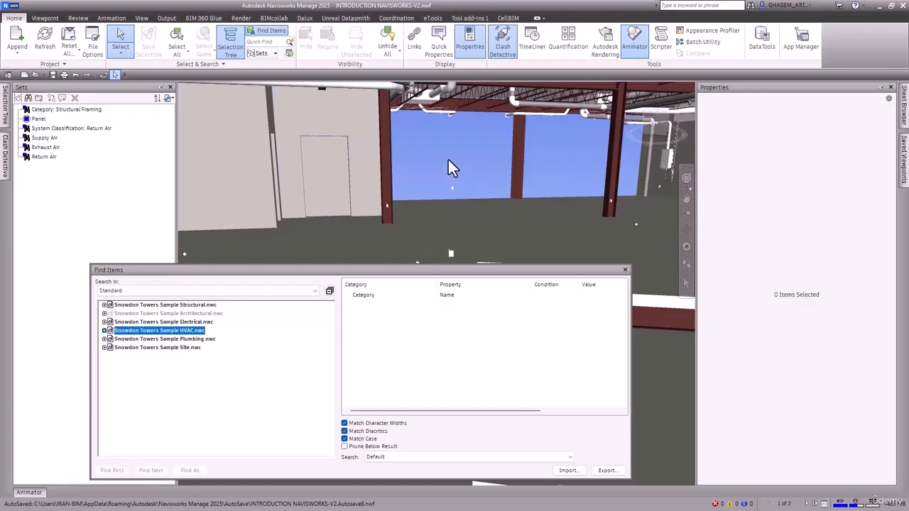
Step: Select the steel column beside the door wall and start a search rule with category Element and property Family
{"action": "scroll", "coordinate": [555, 176], "scroll_direction": "down", "scroll_amount": 1}
{"action": "middle_click_drag", "start_coordinate": [556, 176], "coordinate": [556, 211]}
{"action": "scroll", "coordinate": [560, 200], "scroll_direction": "up", "scroll_amount": 2}
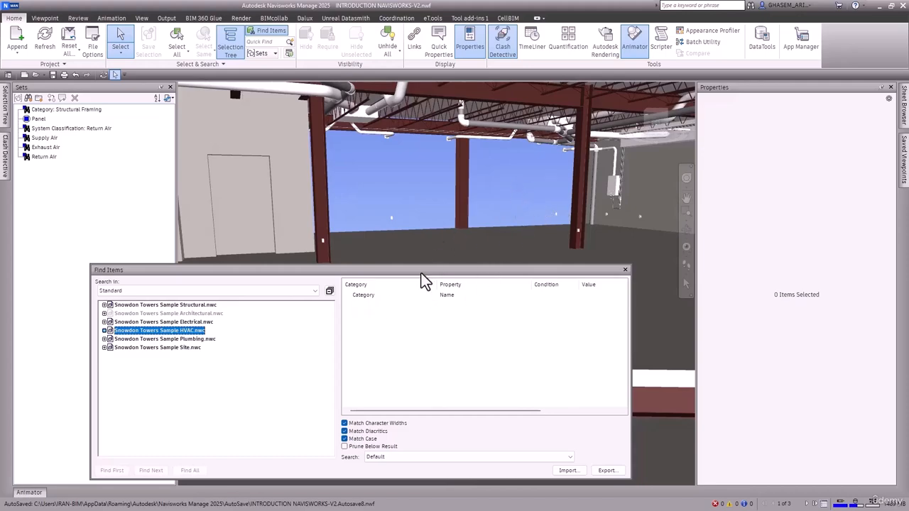
{"action": "left_click", "coordinate": [320, 202]}
{"action": "left_click", "coordinate": [479, 271]}
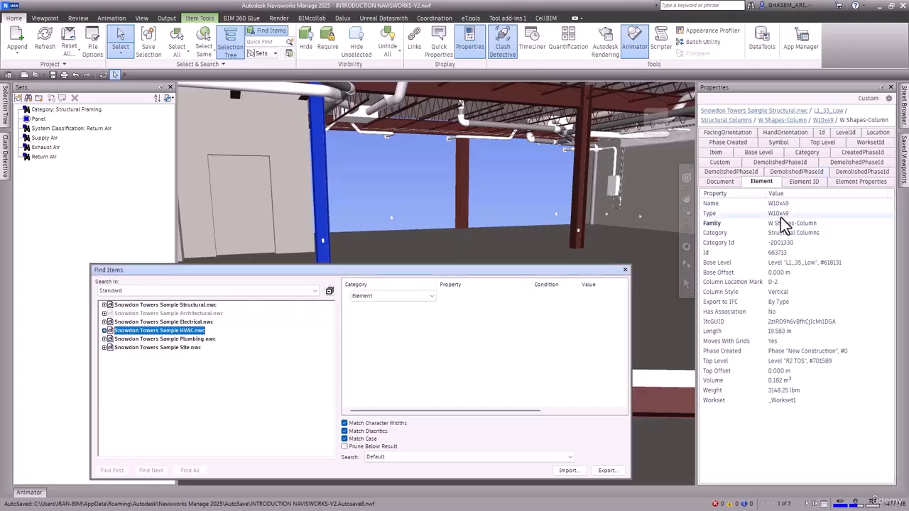
{"action": "left_click", "coordinate": [471, 298]}
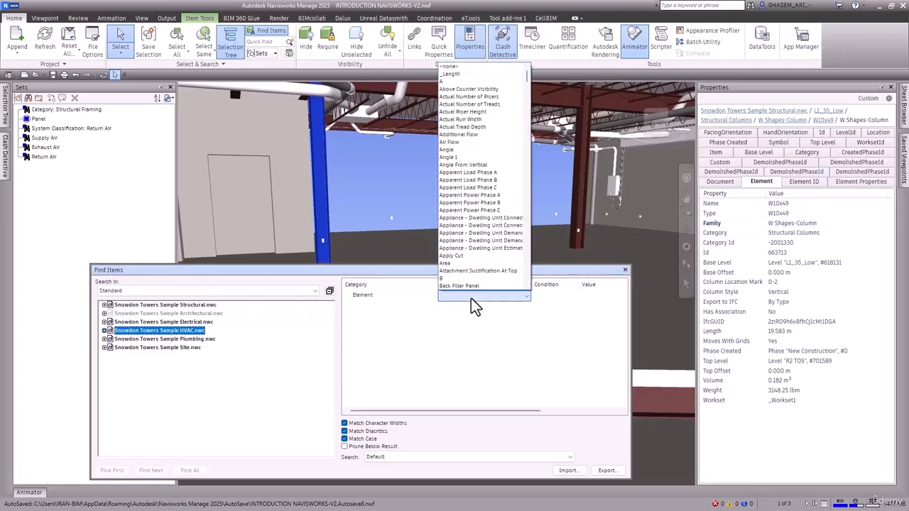
{"action": "key", "text": "f"}
{"action": "scroll", "coordinate": [468, 260], "scroll_direction": "down", "scroll_amount": 2}
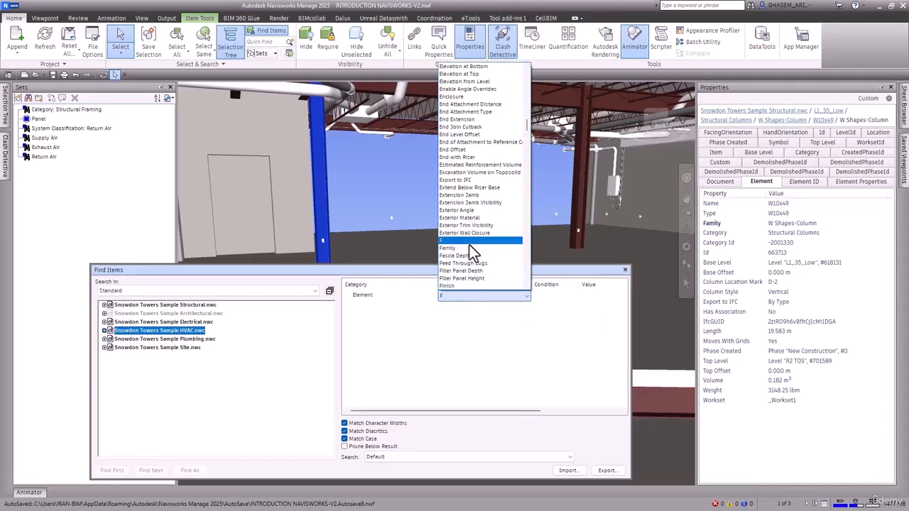
{"action": "left_click", "coordinate": [468, 244]}
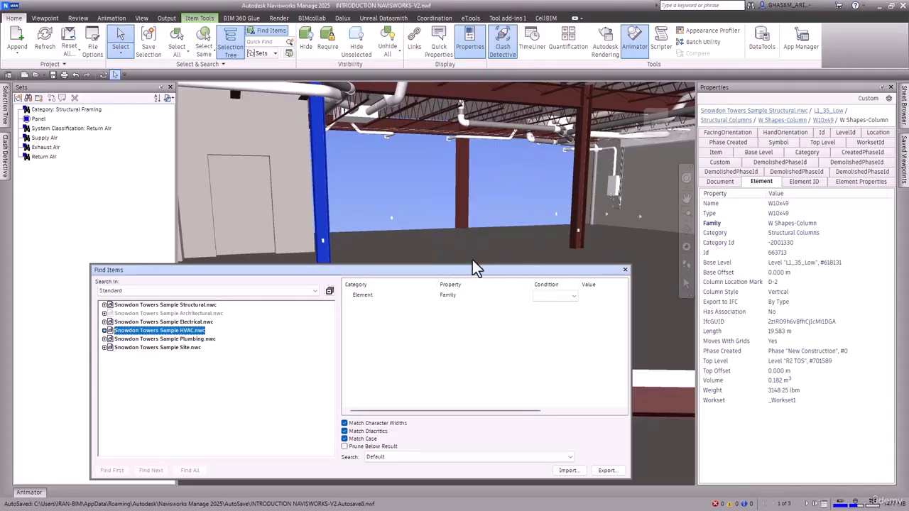
Step: Complete the Family search rule with the condition Contains and the value W
{"action": "left_click", "coordinate": [568, 296]}
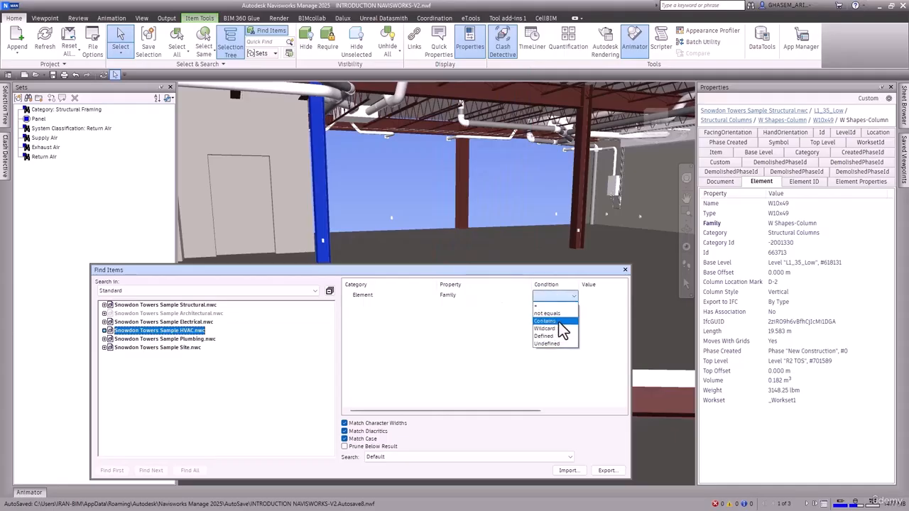
{"action": "left_click", "coordinate": [560, 322]}
{"action": "type", "text": "W"}
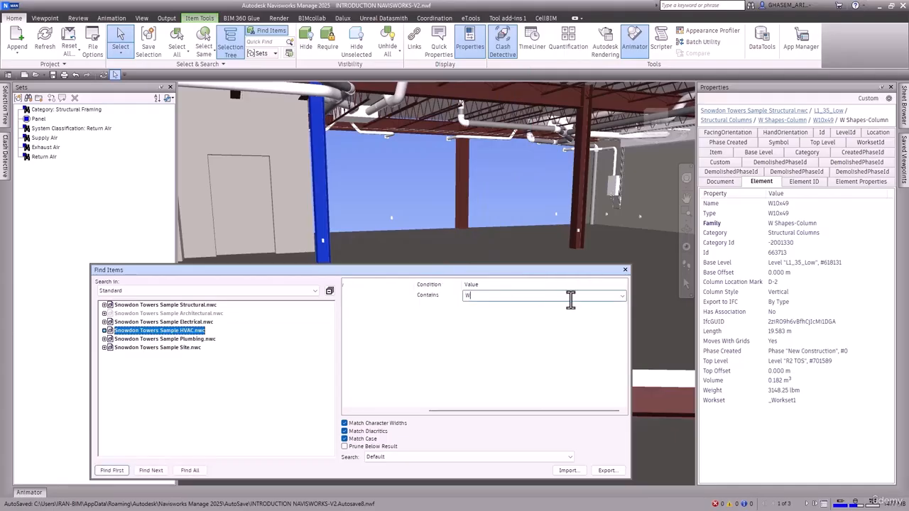
{"action": "key", "text": "Return"}
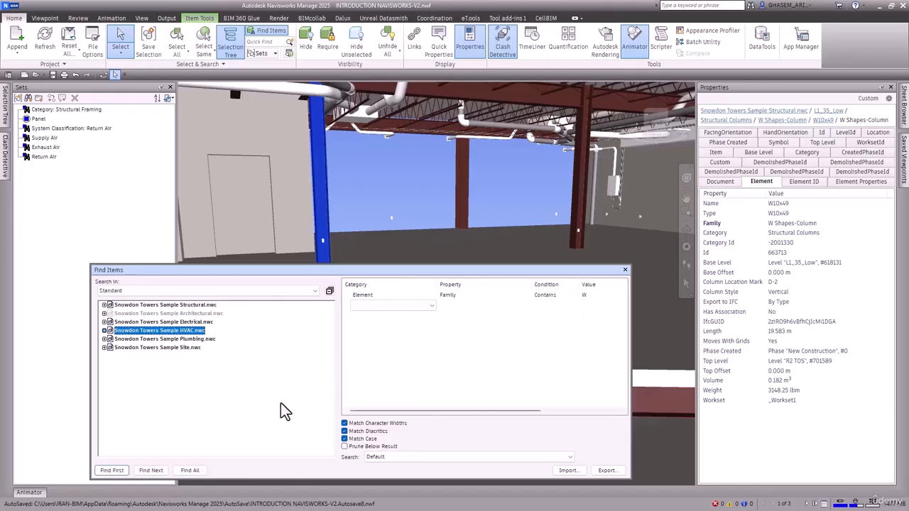
Step: Search for all items matching the rule with Snowdon Towers Sample HVAC.nwc as the search scope
{"action": "left_click", "coordinate": [189, 470]}
{"action": "left_click", "coordinate": [490, 294]}
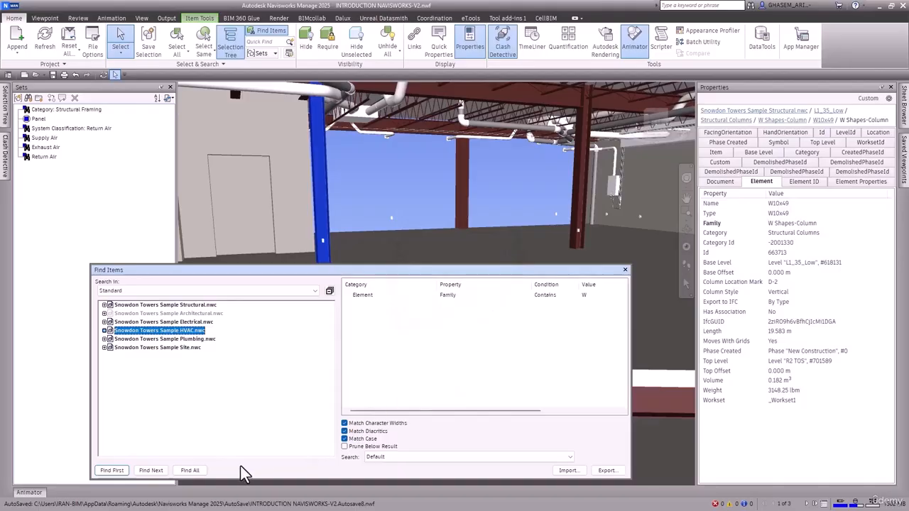
{"action": "left_click", "coordinate": [189, 470]}
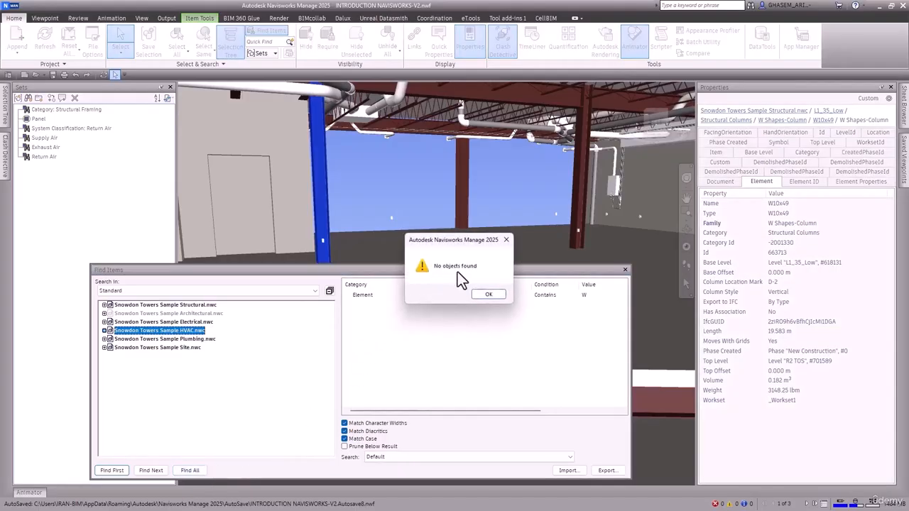
{"action": "left_click", "coordinate": [485, 295]}
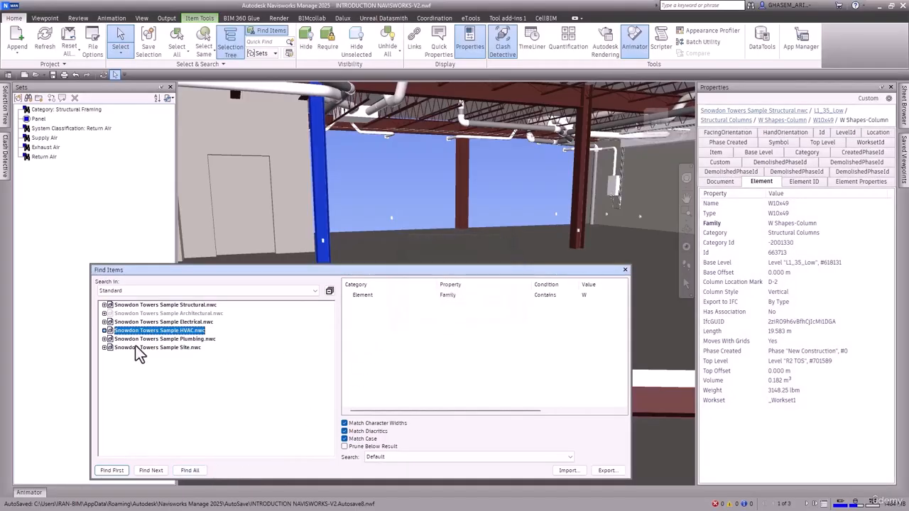
{"action": "left_click", "coordinate": [180, 363]}
{"action": "left_click", "coordinate": [186, 470]}
{"action": "left_click", "coordinate": [180, 331]}
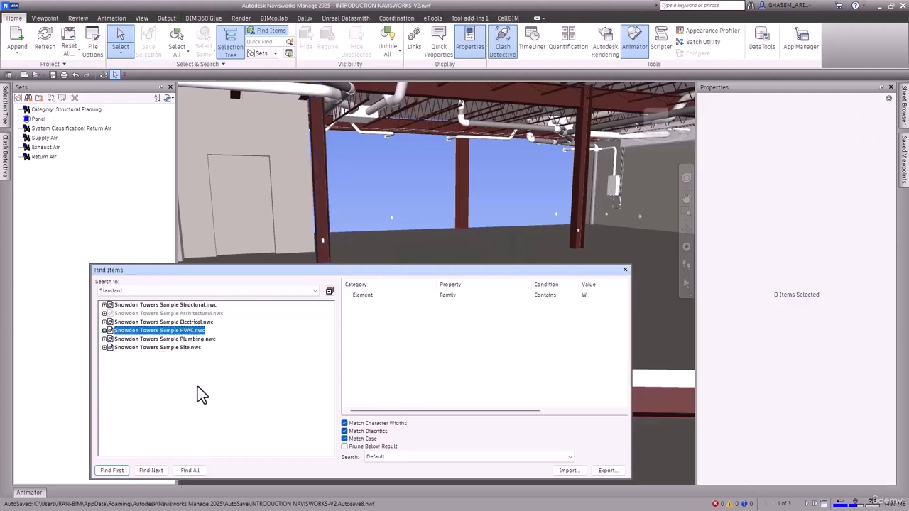
Step: Compare the Find All search limited to Snowdon Towers Sample Structural.nwc with an unrestricted search, ending with the structural model as scope
{"action": "left_click", "coordinate": [192, 306]}
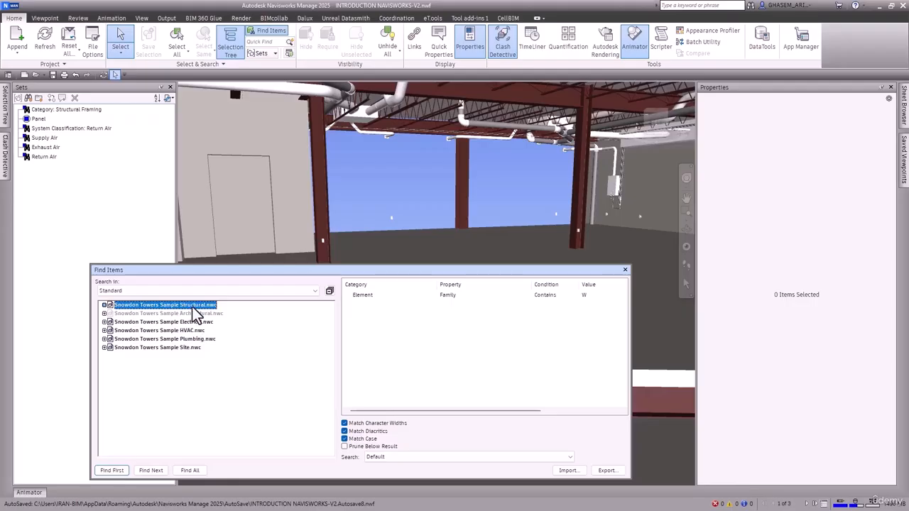
{"action": "left_click", "coordinate": [188, 470]}
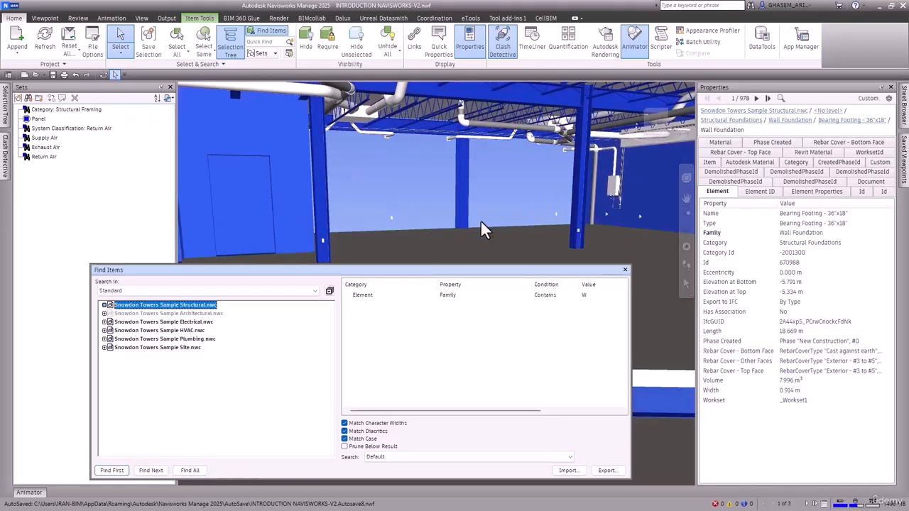
{"action": "left_click", "coordinate": [190, 470]}
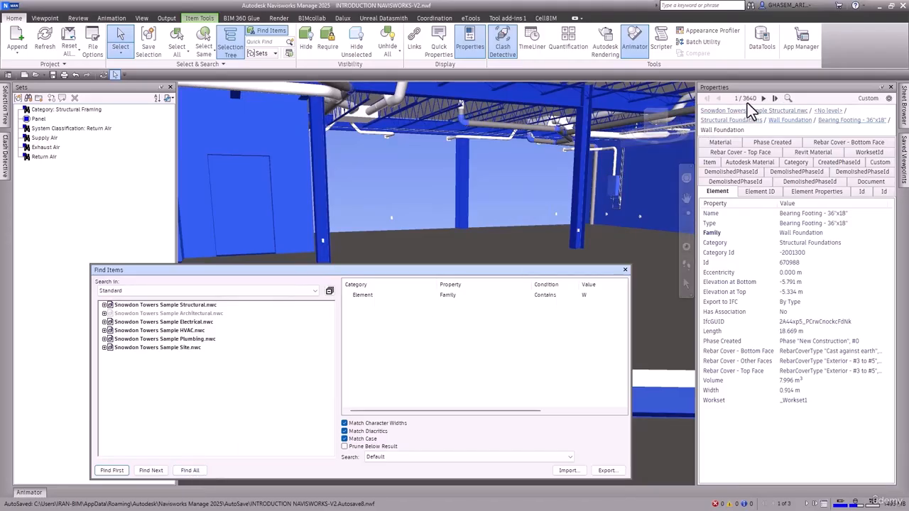
{"action": "left_click", "coordinate": [215, 306]}
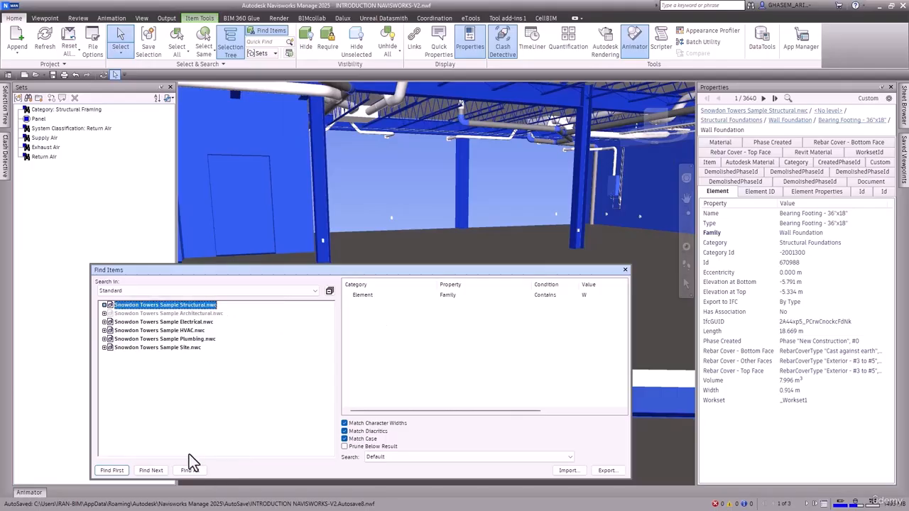
{"action": "left_click", "coordinate": [190, 470]}
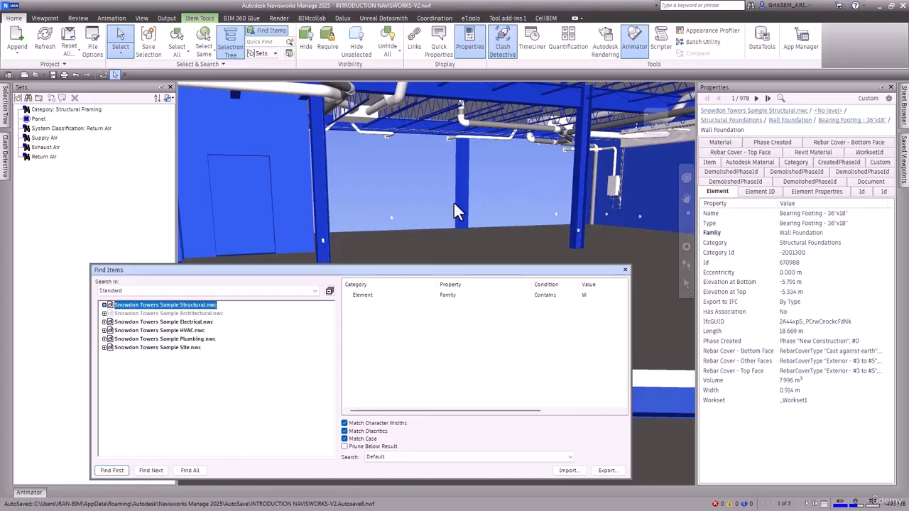
Step: Try the Contains rule with the value WS and search the structural model for all matches
{"action": "left_click", "coordinate": [601, 296]}
{"action": "type", "text": "S"}
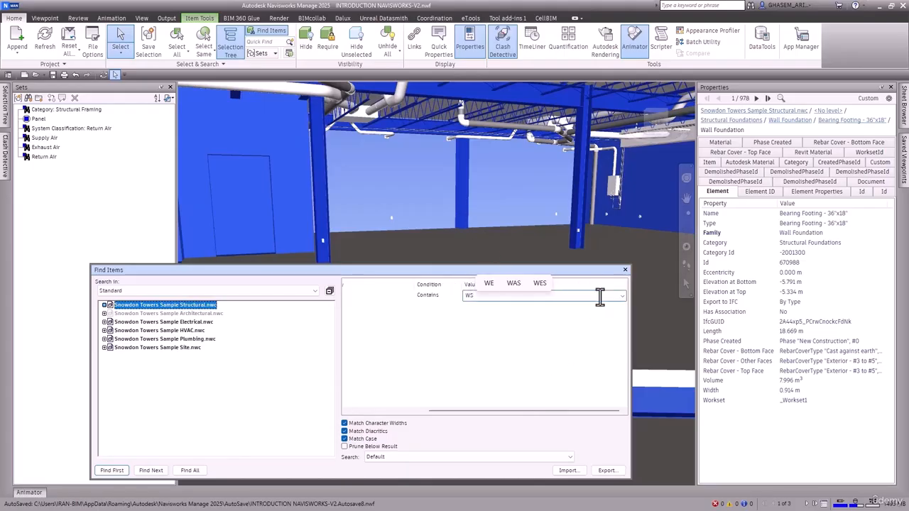
{"action": "key", "text": "Return"}
{"action": "left_click", "coordinate": [201, 471]}
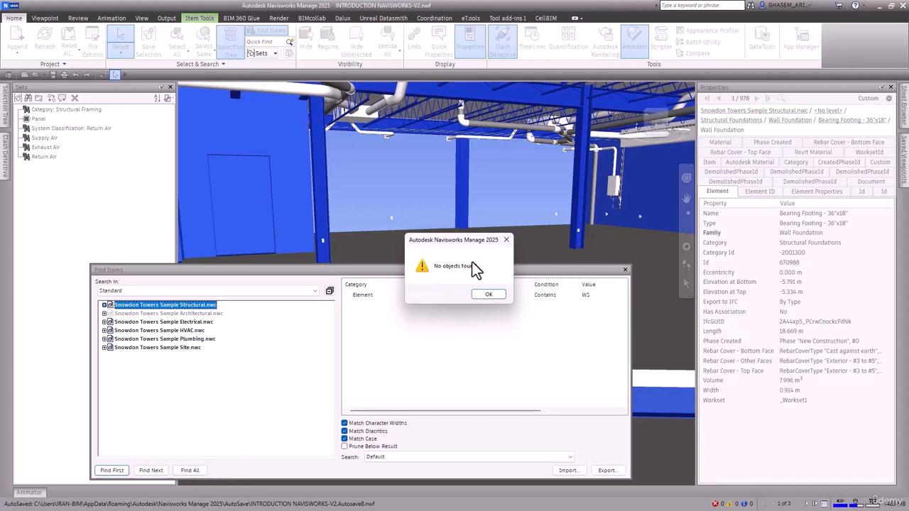
{"action": "left_click", "coordinate": [482, 297]}
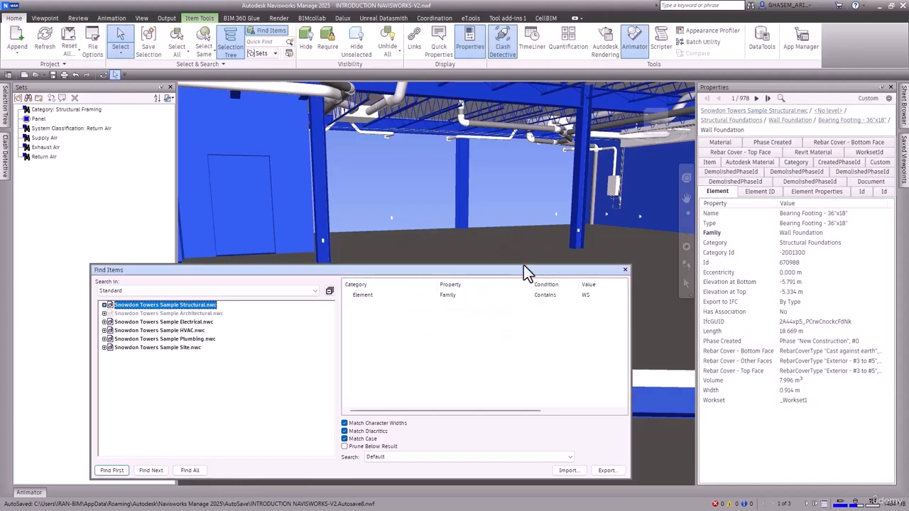
Step: Set the Contains rule's value to W and find all matching items in the structural model
{"action": "left_click", "coordinate": [599, 297]}
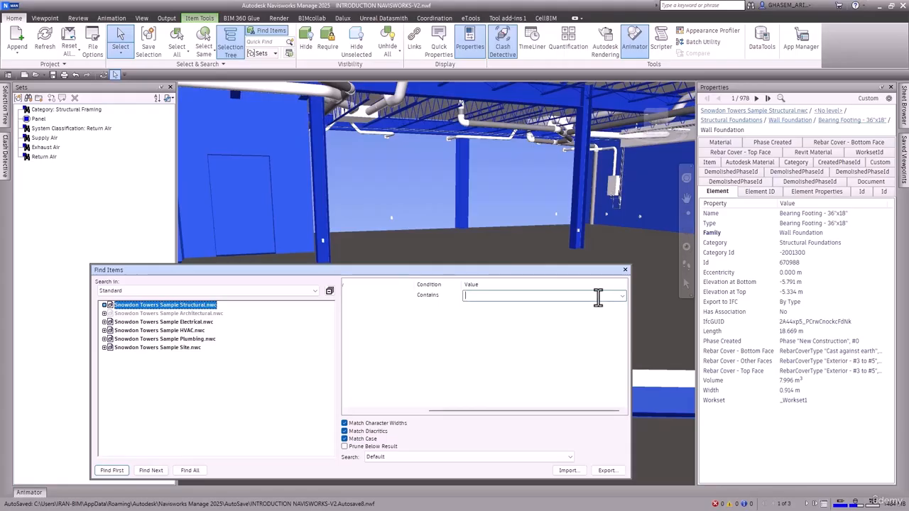
{"action": "type", "text": "W"}
{"action": "left_click", "coordinate": [531, 335]}
{"action": "left_click", "coordinate": [194, 472]}
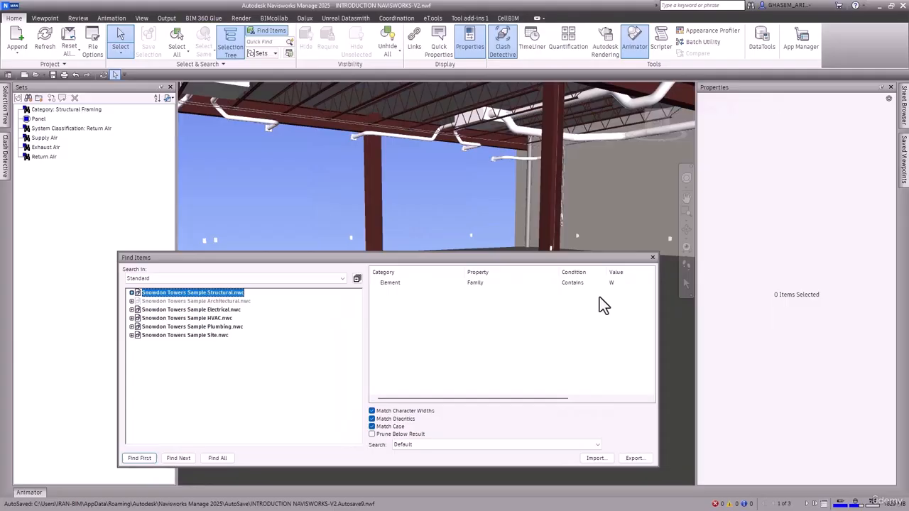
Step: Change the Family rule's condition to Wildcard and find all matching items in the structural model
{"action": "left_click", "coordinate": [595, 283]}
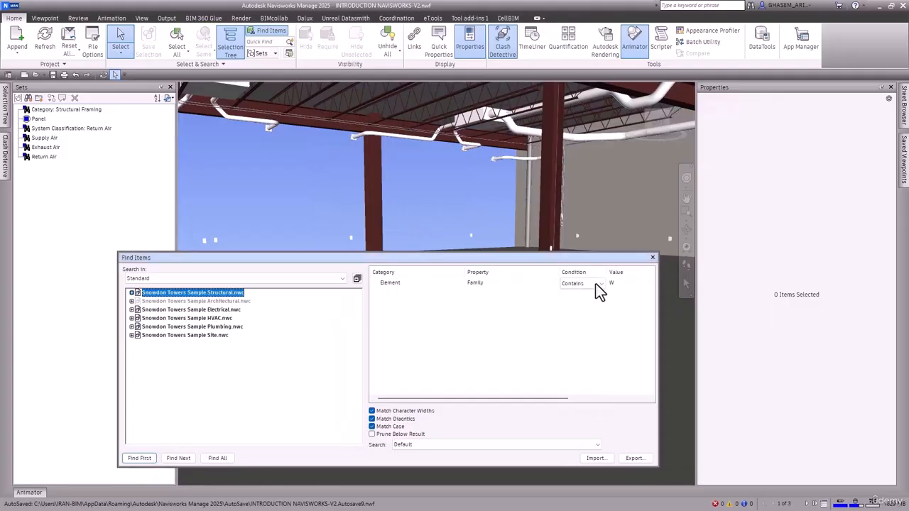
{"action": "left_click", "coordinate": [596, 284]}
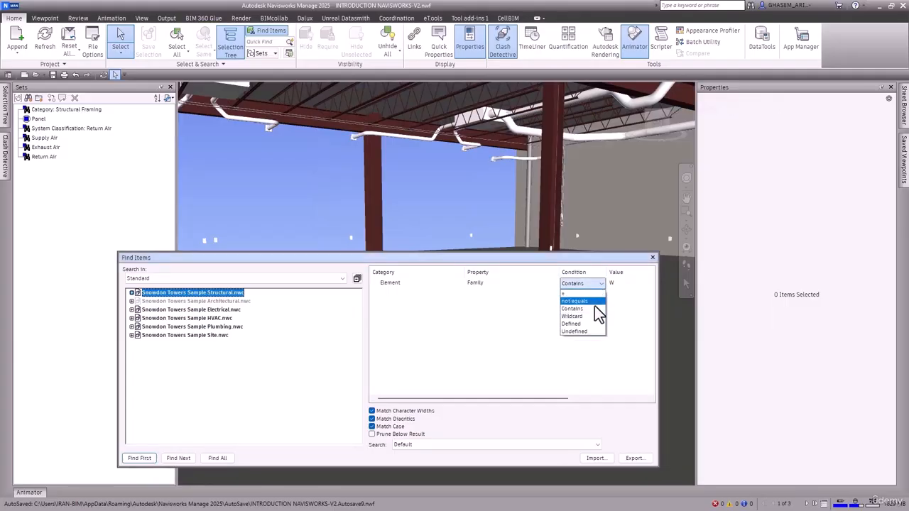
{"action": "left_click", "coordinate": [592, 316]}
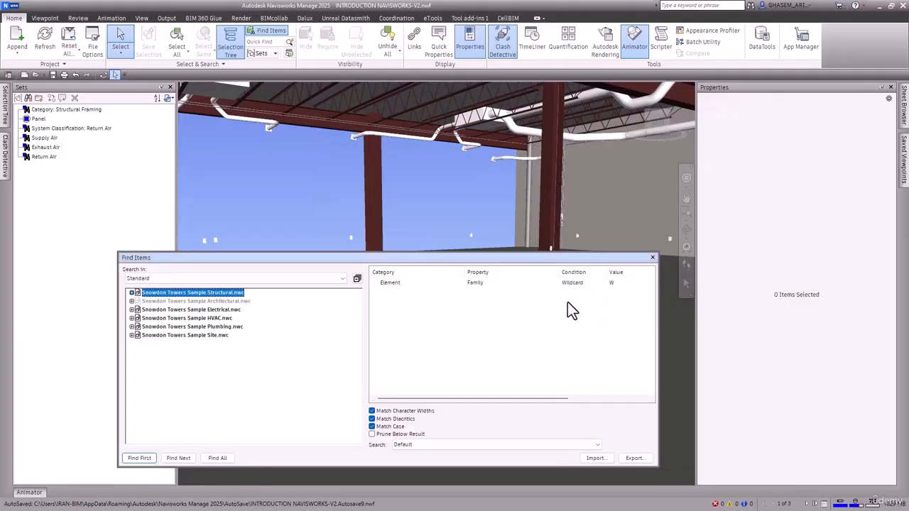
{"action": "left_click", "coordinate": [218, 458]}
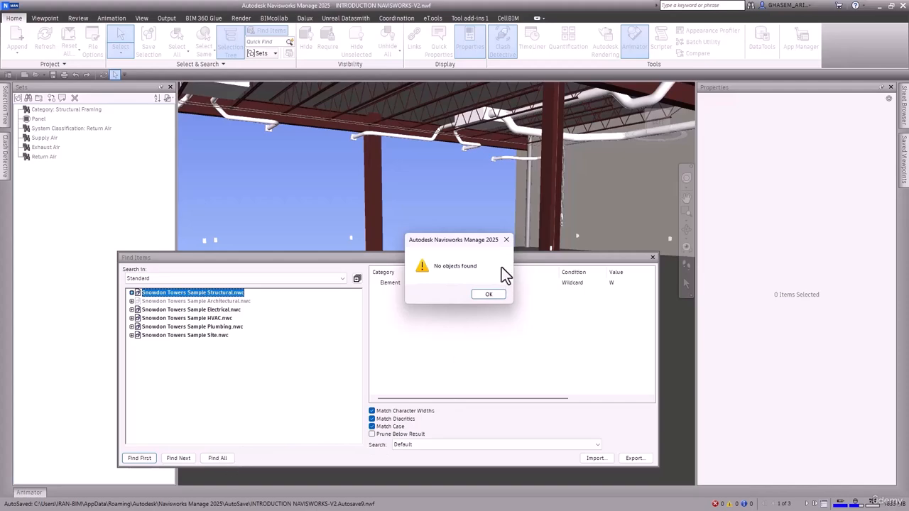
{"action": "left_click", "coordinate": [487, 293]}
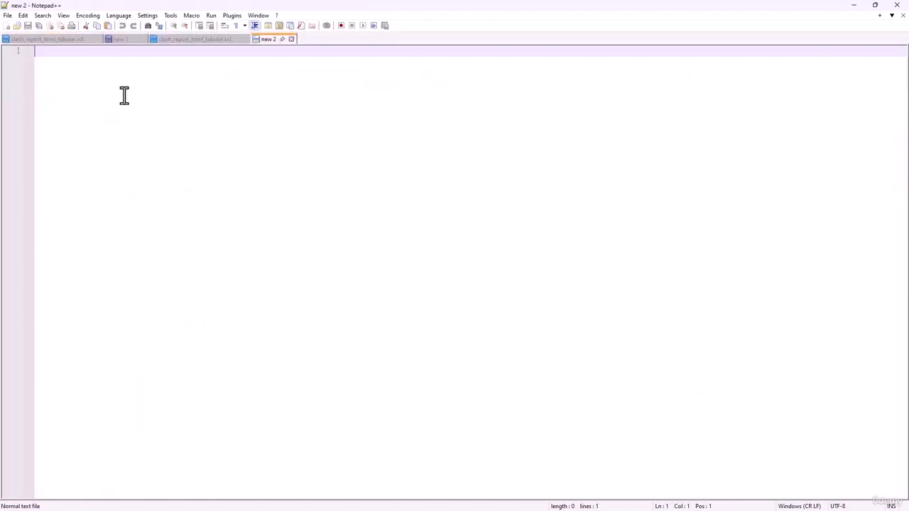
Step: List Block, Beam and Brick on separate lines of the empty text file, followed by a blank line
{"action": "type", "text": "Block"}
{"action": "key", "text": "Return"}
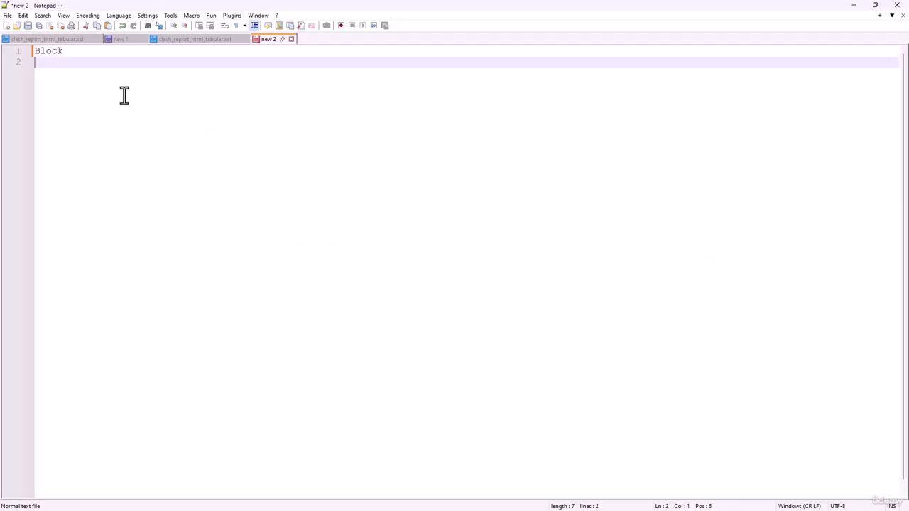
{"action": "type", "text": "Beam"}
{"action": "key", "text": "Return"}
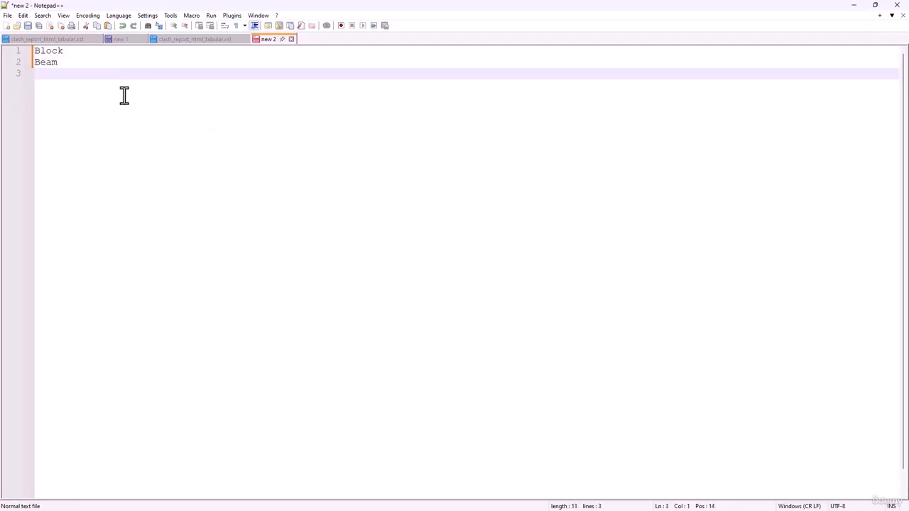
{"action": "type", "text": "Brick"}
{"action": "key", "text": "Return"}
{"action": "key", "text": "Return"}
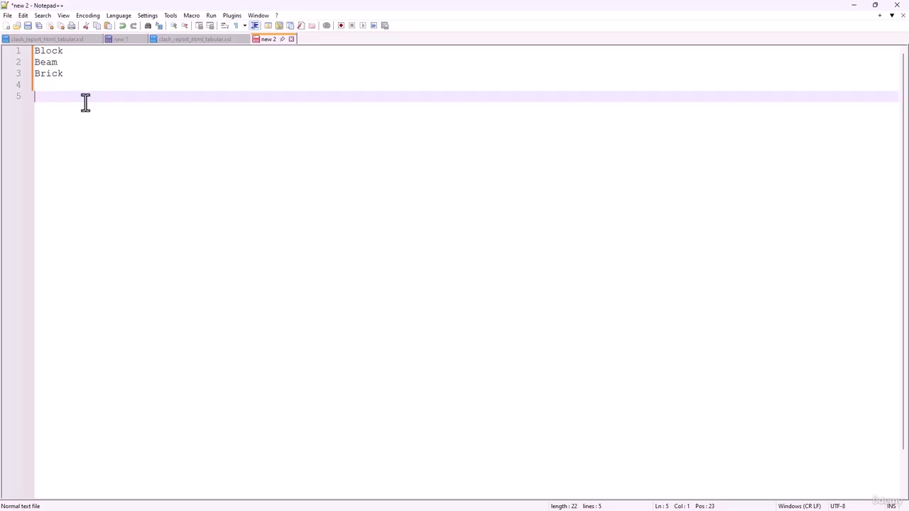
Step: Add the wildcard symbols * and ? on their own lines, followed after a blank line by ?? and *
{"action": "type", "text": "*"}
{"action": "key", "text": "Return"}
{"action": "type", "text": "?"}
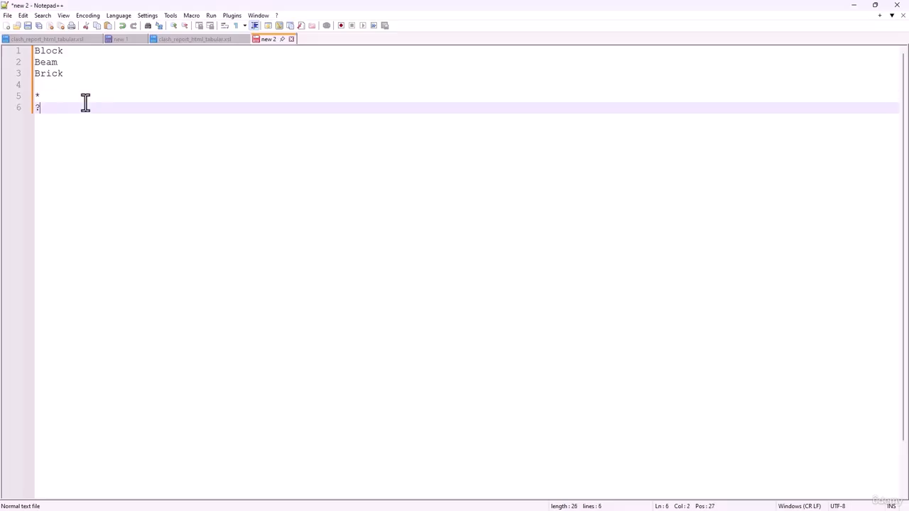
{"action": "key", "text": "Return"}
{"action": "key", "text": "Return"}
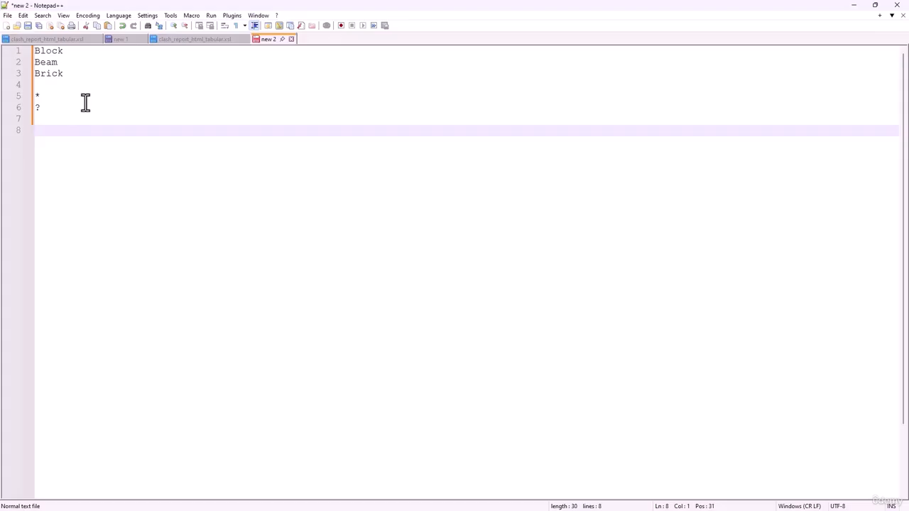
{"action": "type", "text": "?"}
{"action": "type", "text": "?"}
{"action": "key", "text": "Return"}
{"action": "type", "text": "*"}
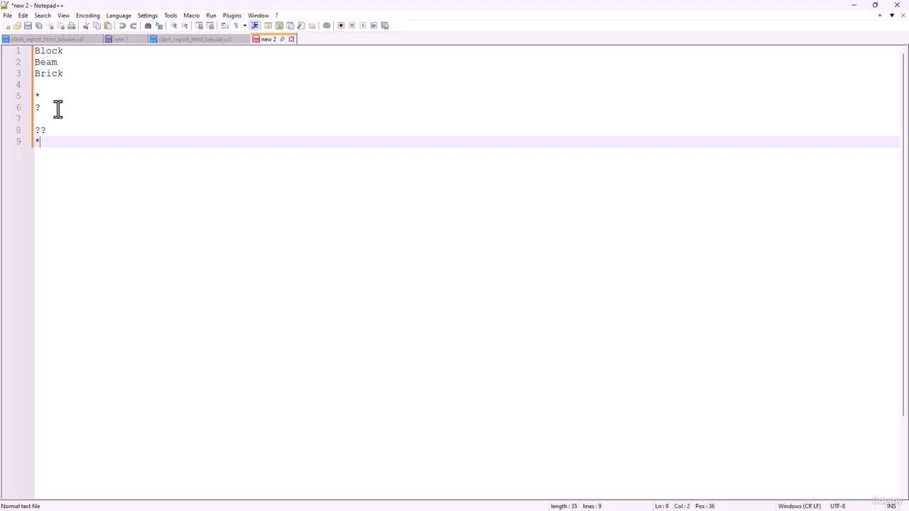
Step: Insert the example pattern b*k between the word list and the wildcard symbols, with blank lines after it
{"action": "left_click", "coordinate": [61, 86]}
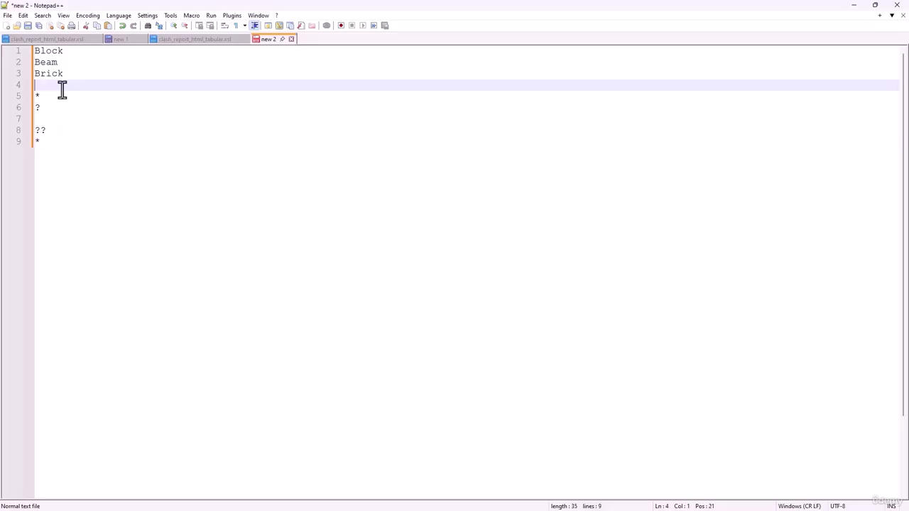
{"action": "key", "text": "Return"}
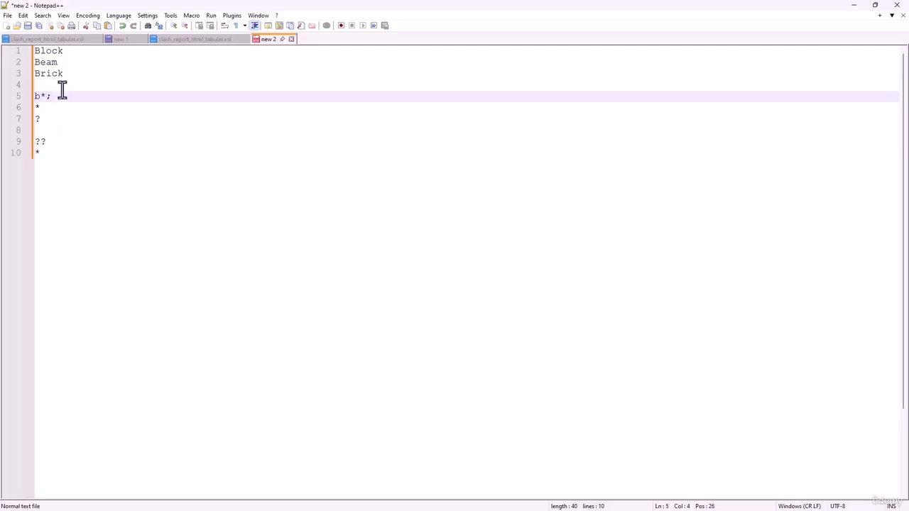
{"action": "type", "text": "b*k"}
{"action": "key", "text": "Return"}
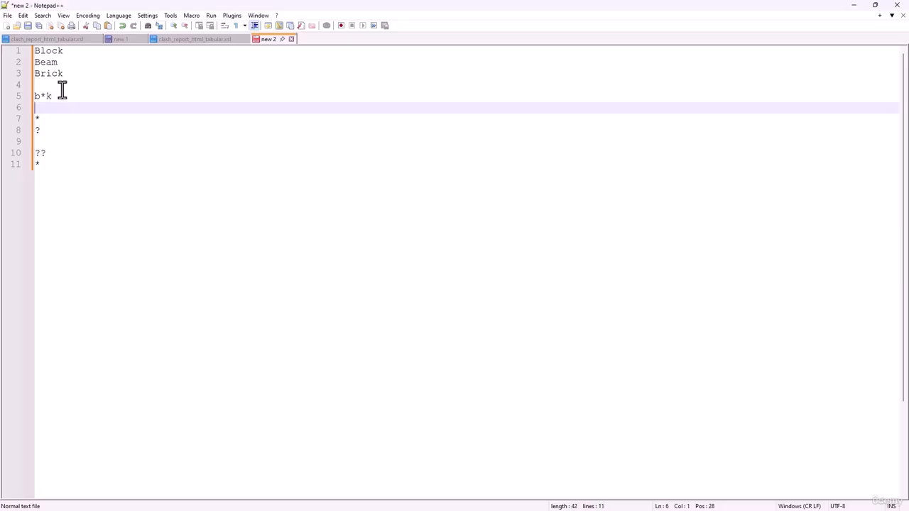
{"action": "key", "text": "Return"}
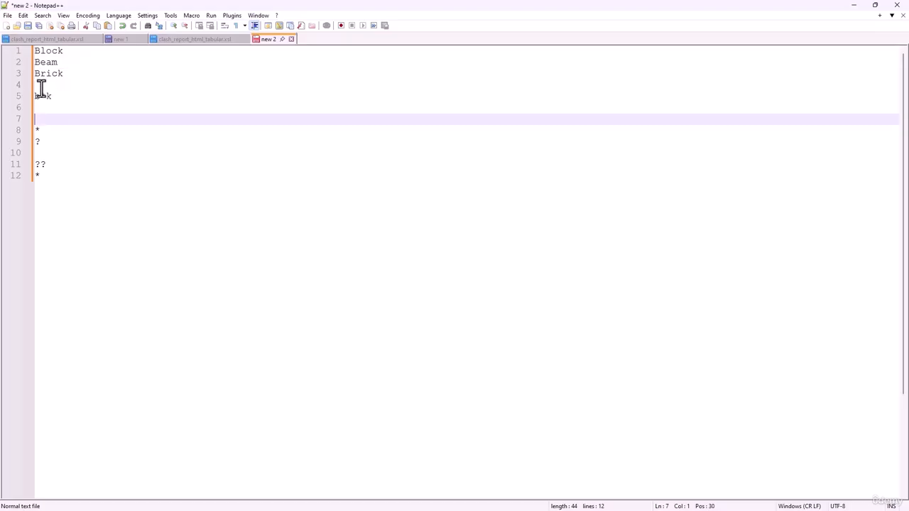
Step: Replace the asterisk in the example pattern with question marks so that it reads b??k
{"action": "left_click_drag", "start_coordinate": [39, 96], "coordinate": [36, 96]}
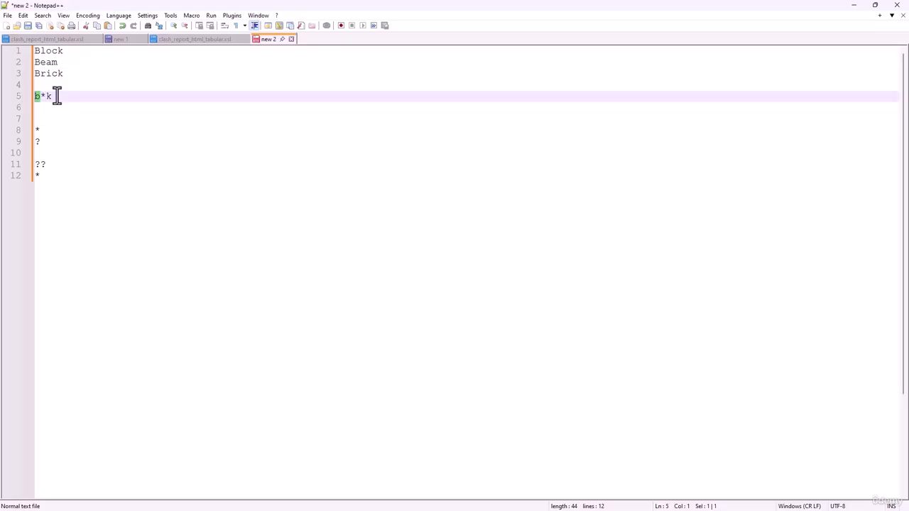
{"action": "left_click", "coordinate": [46, 96]}
{"action": "type", "text": "?"}
{"action": "left_click", "coordinate": [45, 109]}
{"action": "left_click", "coordinate": [38, 97]}
Step: Switch back to Navisworks and find all structural items whose Family matches the Wildcard value W
{"action": "left_click", "coordinate": [854, 6]}
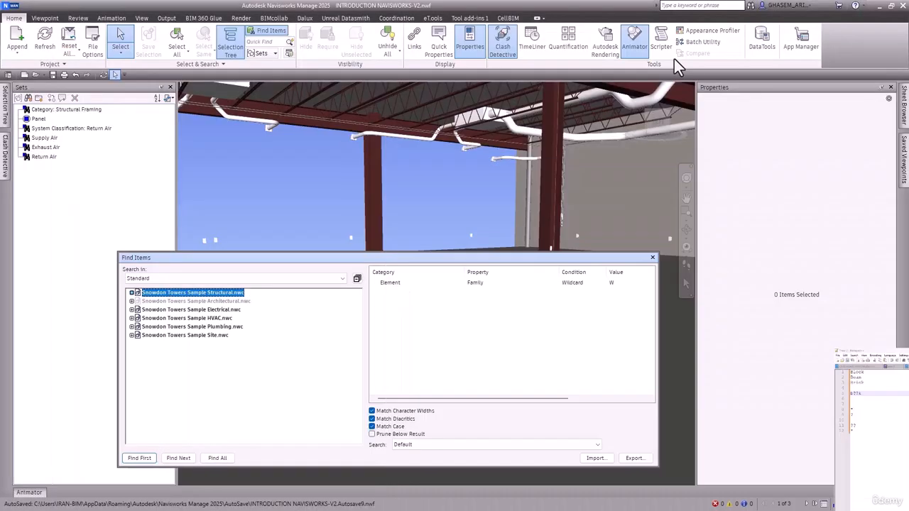
{"action": "left_click", "coordinate": [216, 458]}
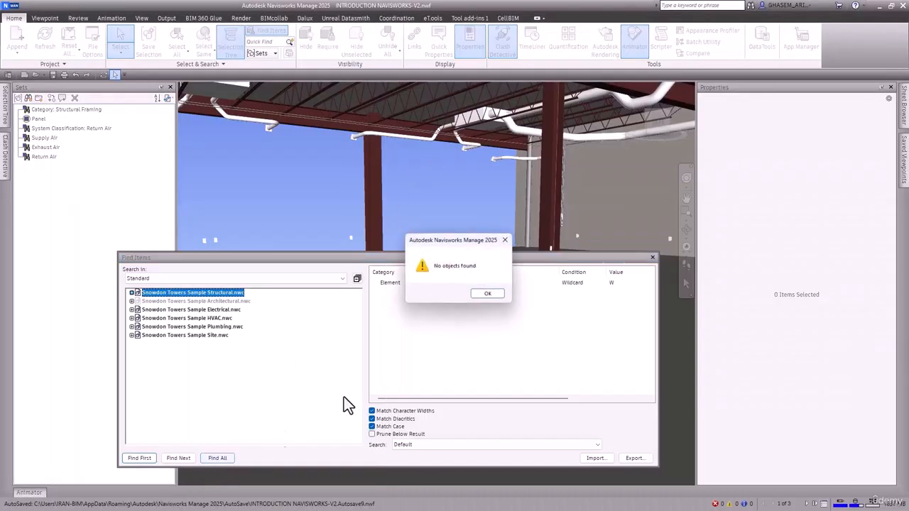
{"action": "left_click", "coordinate": [487, 292]}
Step: Check a steel column's Family property, set the Wildcard value to W*n and find all matches in the structural model
{"action": "left_click", "coordinate": [380, 190]}
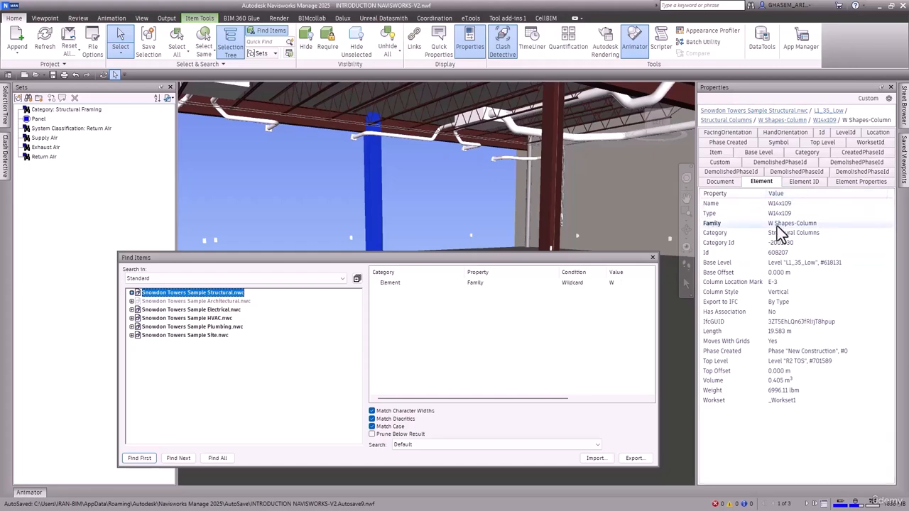
{"action": "left_click", "coordinate": [631, 284]}
{"action": "type", "text": "W*2"}
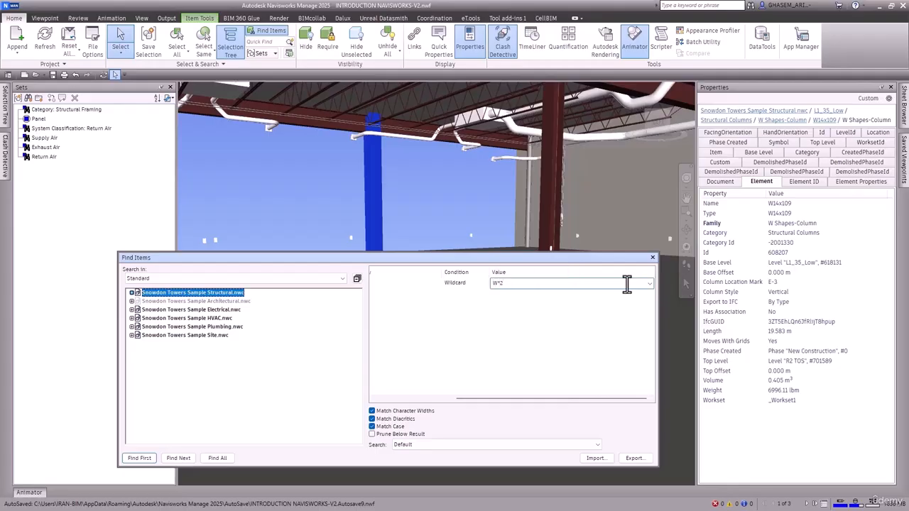
{"action": "key", "text": "Return"}
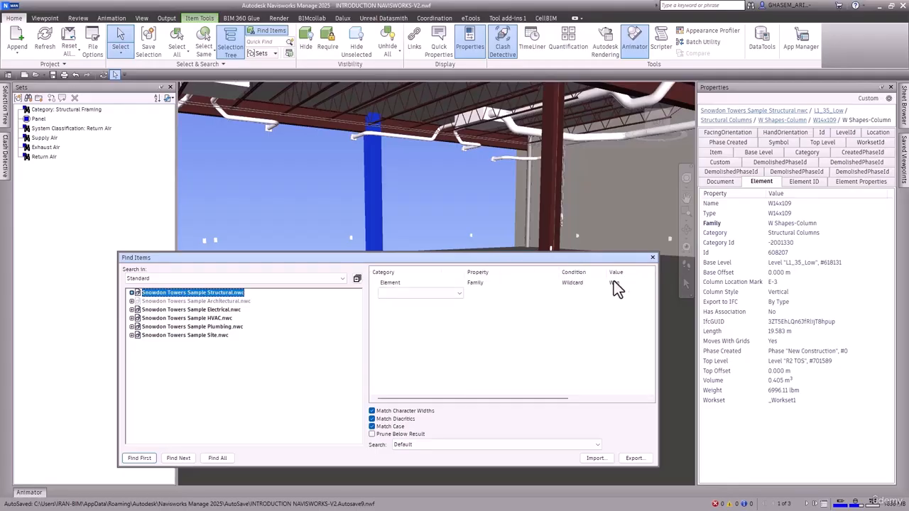
{"action": "left_click", "coordinate": [220, 458]}
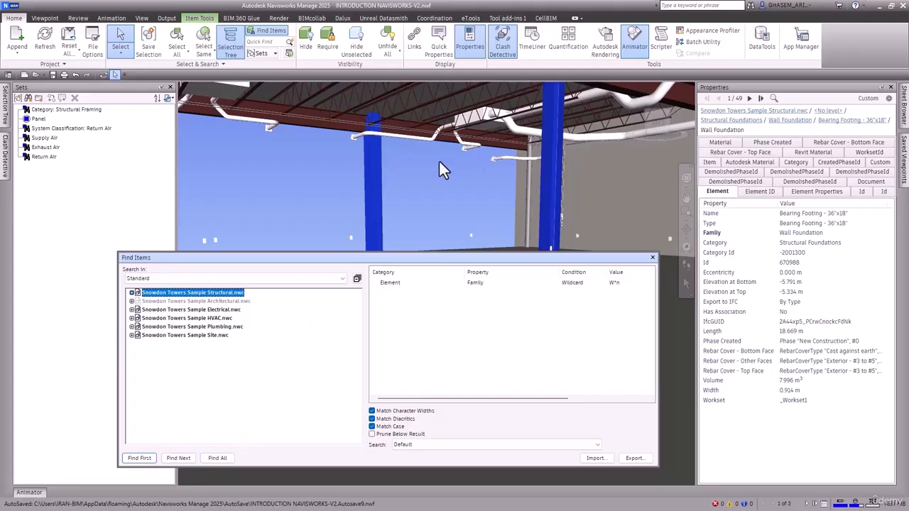
{"action": "left_click", "coordinate": [428, 182]}
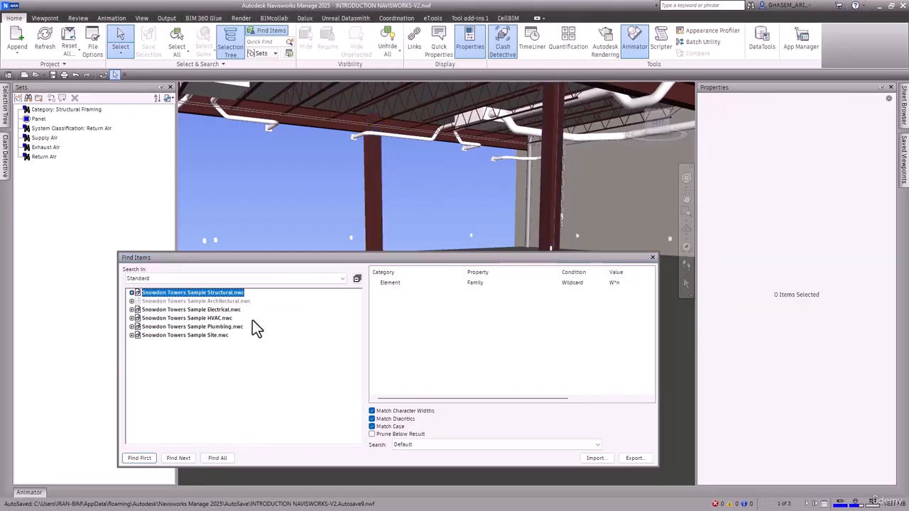
{"action": "left_click", "coordinate": [225, 459]}
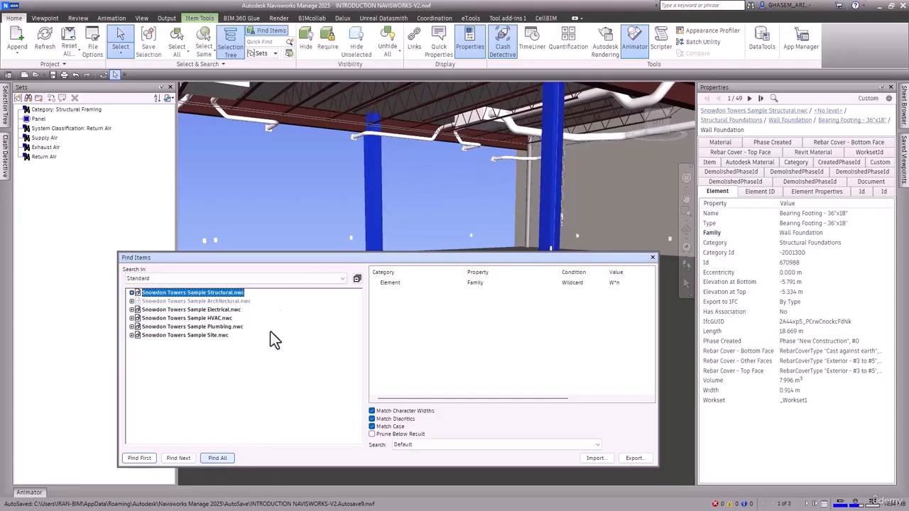
Step: Compare the Family property of the steel column with that of the beam above it, ending with nothing selected
{"action": "left_click", "coordinate": [368, 158]}
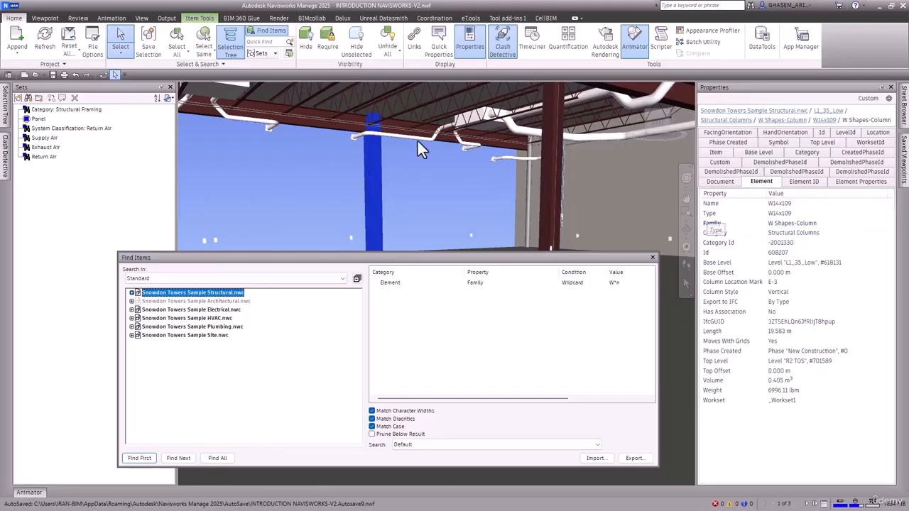
{"action": "left_click", "coordinate": [304, 117]}
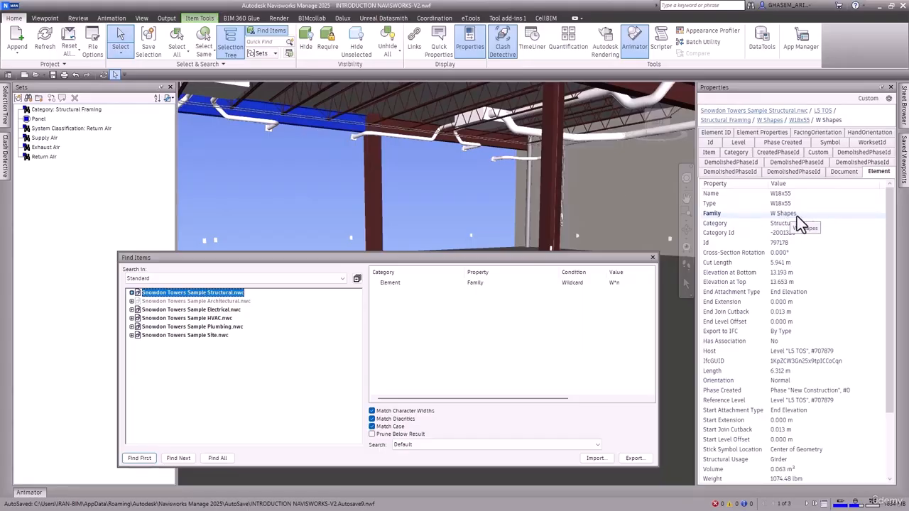
{"action": "left_click", "coordinate": [462, 161]}
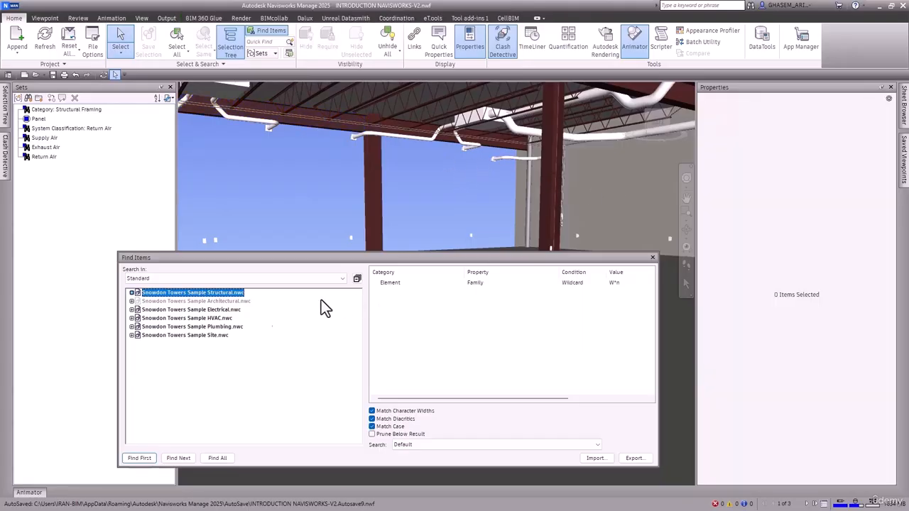
Step: Find all W*n matches in the structural model again and hide all unselected items
{"action": "left_click", "coordinate": [223, 458]}
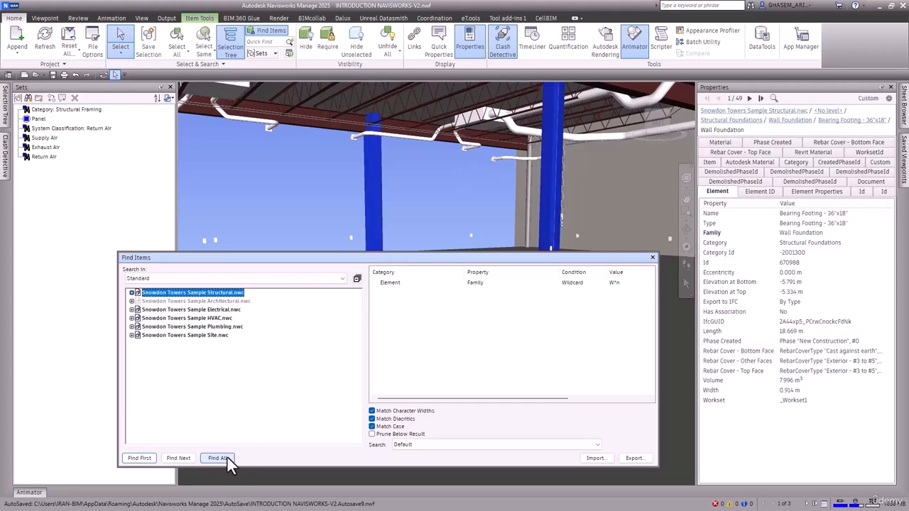
{"action": "left_click", "coordinate": [356, 46]}
{"action": "left_click", "coordinate": [331, 171]}
Step: Examine the Family property of one of the isolated bearing footings below the columns, ending with nothing selected
{"action": "scroll", "coordinate": [438, 161], "scroll_direction": "down", "scroll_amount": 8}
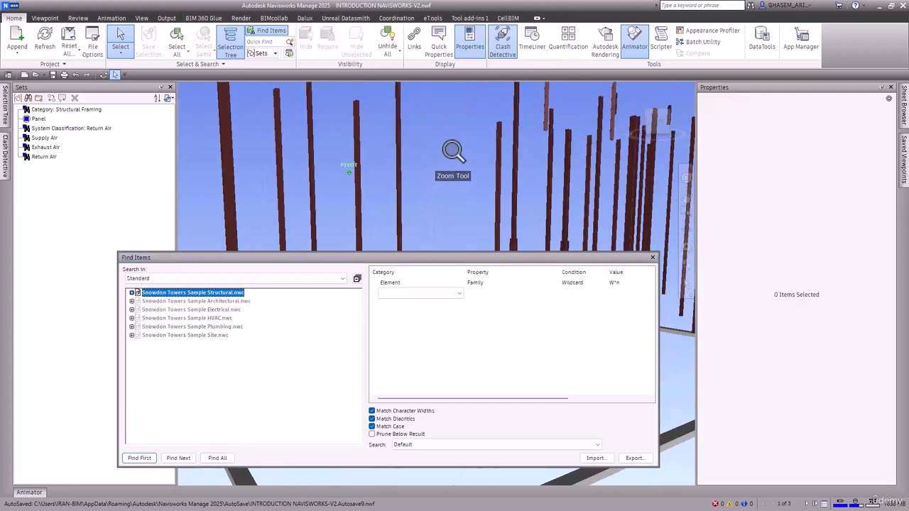
{"action": "mouse_move", "coordinate": [483, 178]}
{"action": "middle_mouse_down", "text": "shift"}
{"action": "mouse_move", "coordinate": [487, 197]}
{"action": "mouse_move", "coordinate": [499, 187]}
{"action": "middle_mouse_up", "text": "shift"}
{"action": "left_click", "coordinate": [502, 172]}
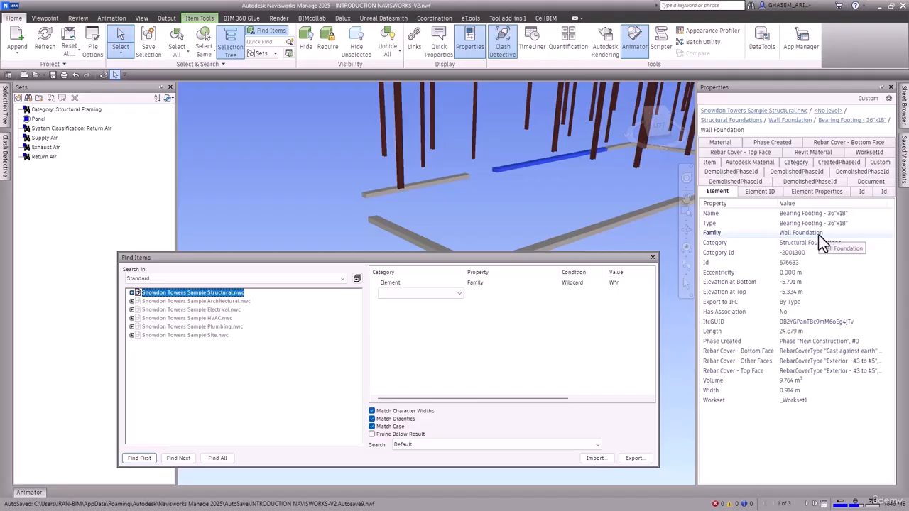
{"action": "left_click", "coordinate": [521, 222]}
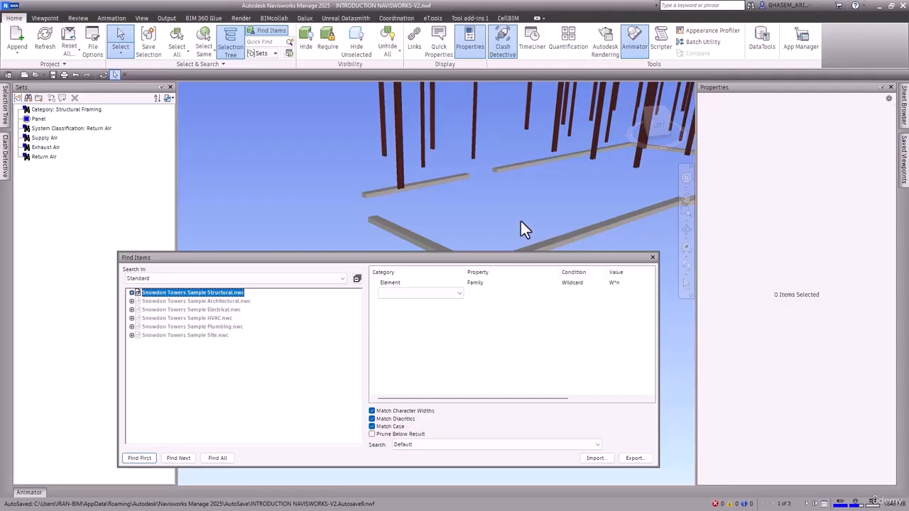
Step: Unhide all items and hide Snowdon Towers Sample Architectural.nwc
{"action": "left_click", "coordinate": [385, 43]}
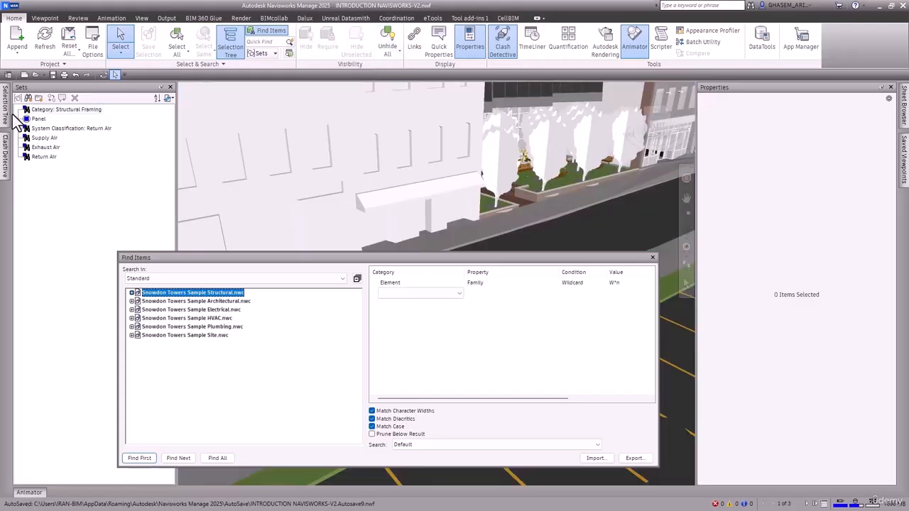
{"action": "mouse_move", "coordinate": [4, 114]}
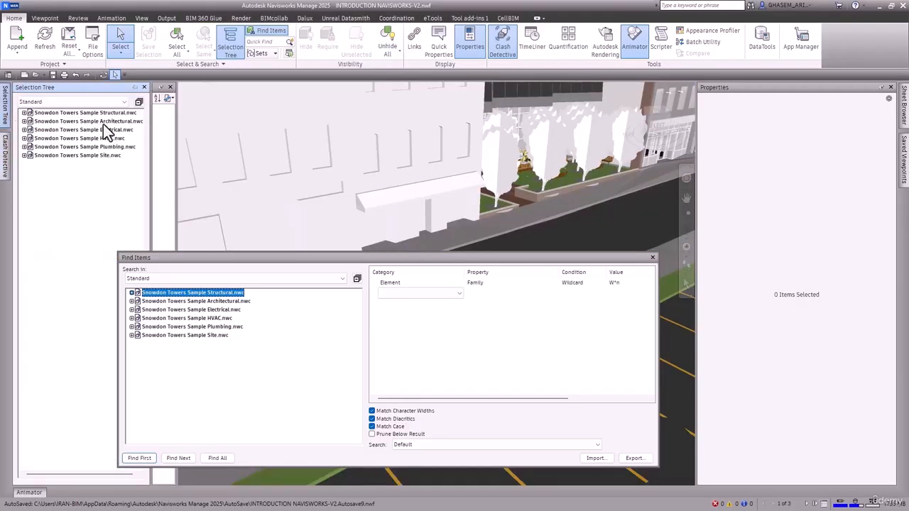
{"action": "left_click", "coordinate": [99, 121]}
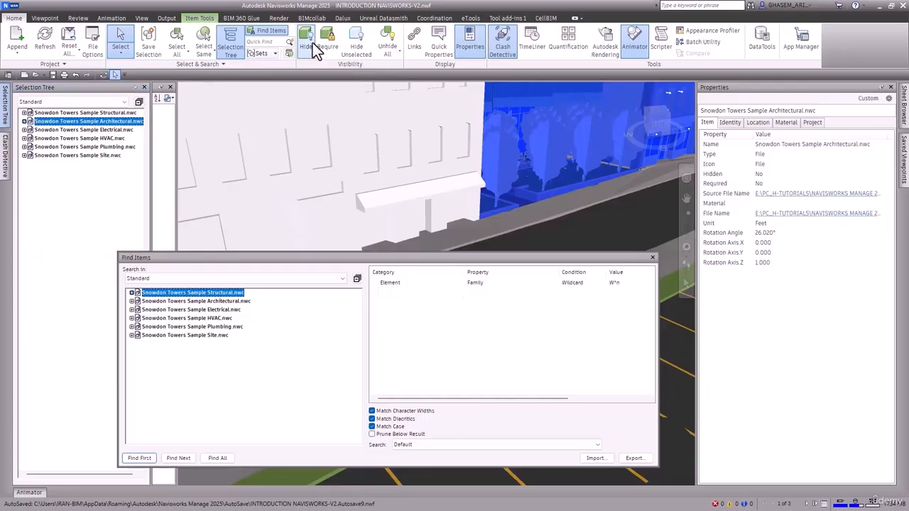
{"action": "left_click", "coordinate": [313, 47]}
Step: Examine a vertical pipe inside the building and the Material properties of a structural concrete wall
{"action": "middle_click_drag", "start_coordinate": [492, 137], "coordinate": [420, 172]}
{"action": "scroll", "coordinate": [436, 149], "scroll_direction": "up", "scroll_amount": 8}
{"action": "left_click", "coordinate": [392, 162]}
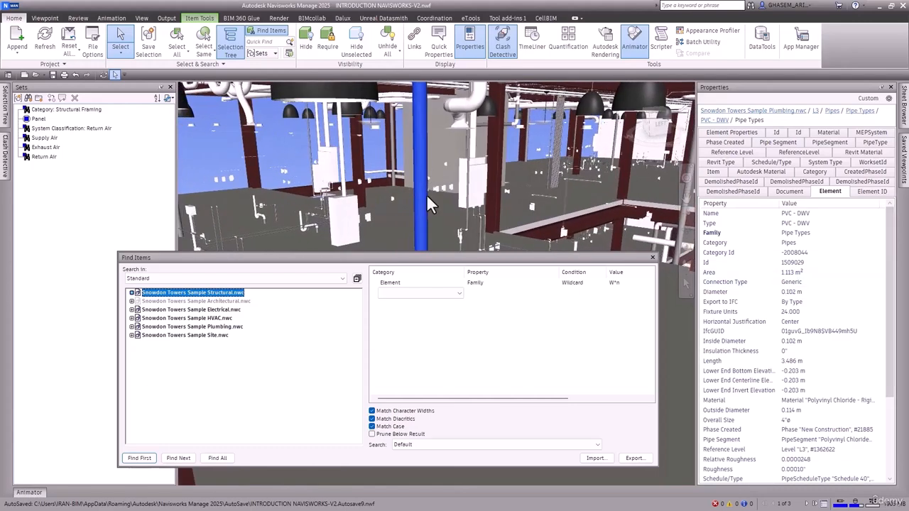
{"action": "left_click", "coordinate": [351, 149]}
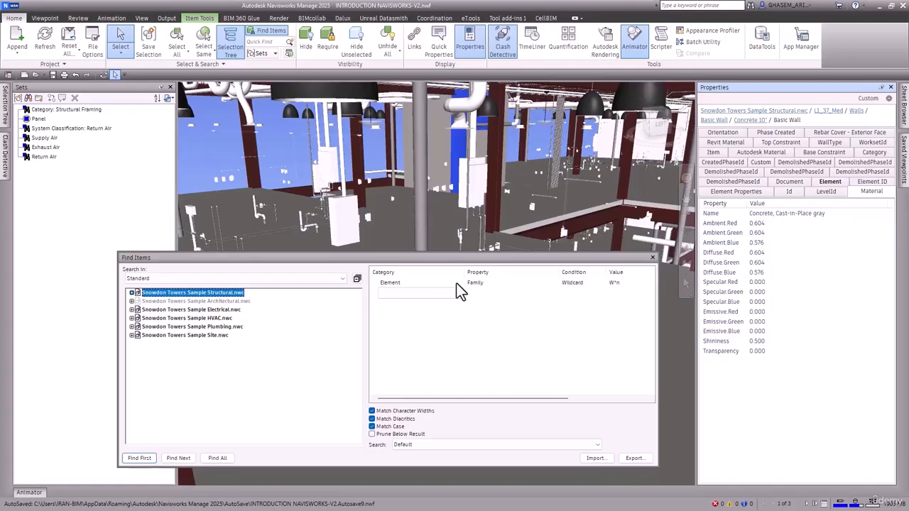
Step: Set the search rule to category Material, property Name and condition Wildcard
{"action": "left_click", "coordinate": [430, 285]}
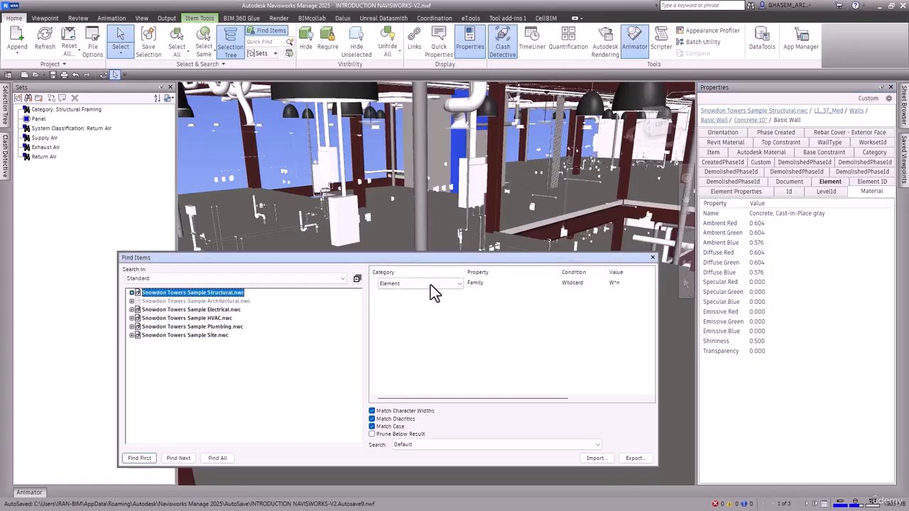
{"action": "left_click", "coordinate": [430, 284]}
{"action": "left_click", "coordinate": [430, 284]}
{"action": "left_click", "coordinate": [406, 302]}
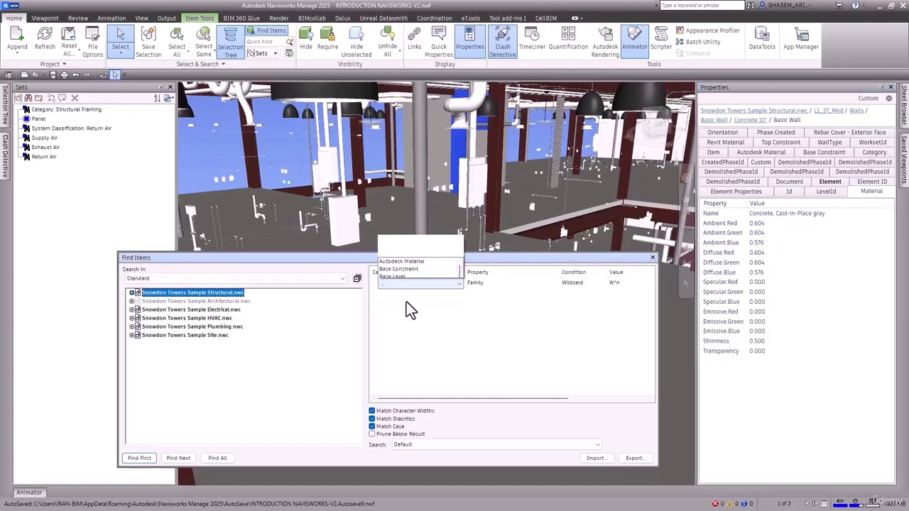
{"action": "scroll", "coordinate": [425, 216], "scroll_direction": "down", "scroll_amount": 5}
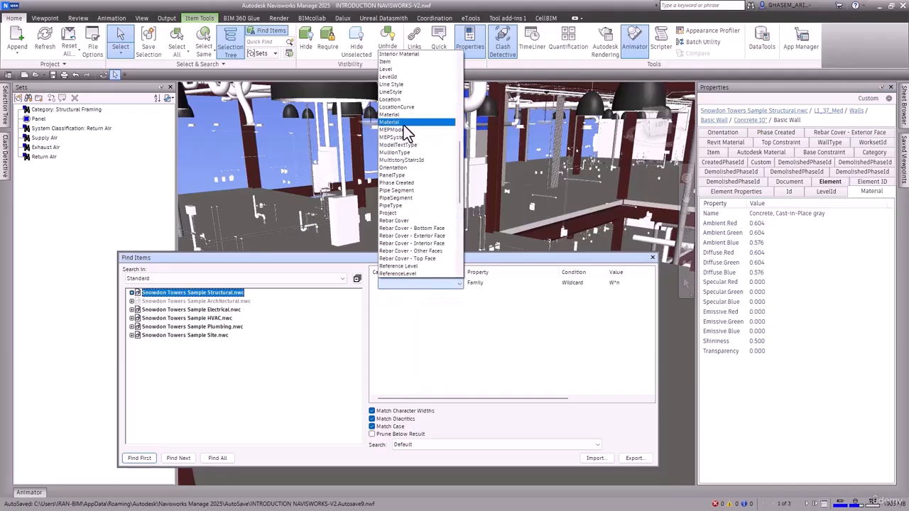
{"action": "left_click", "coordinate": [403, 125]}
{"action": "left_click", "coordinate": [498, 283]}
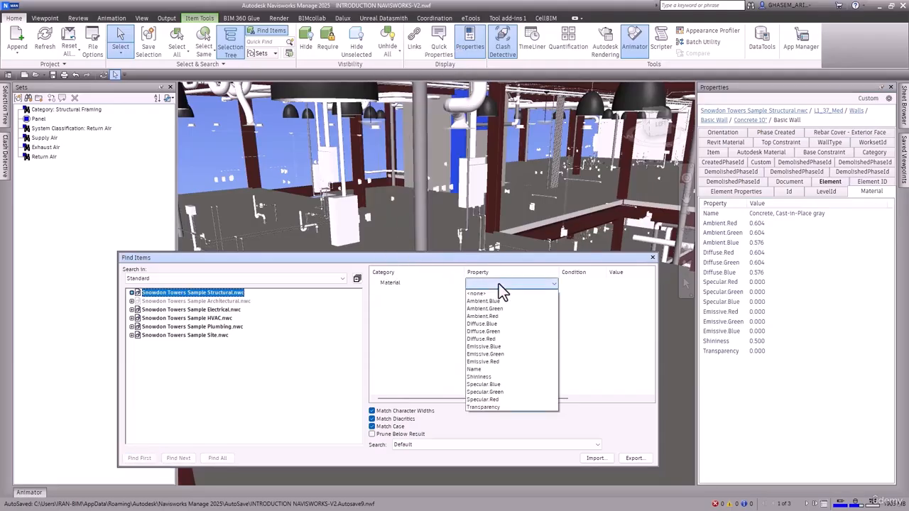
{"action": "left_click", "coordinate": [481, 369]}
{"action": "left_click", "coordinate": [578, 284]}
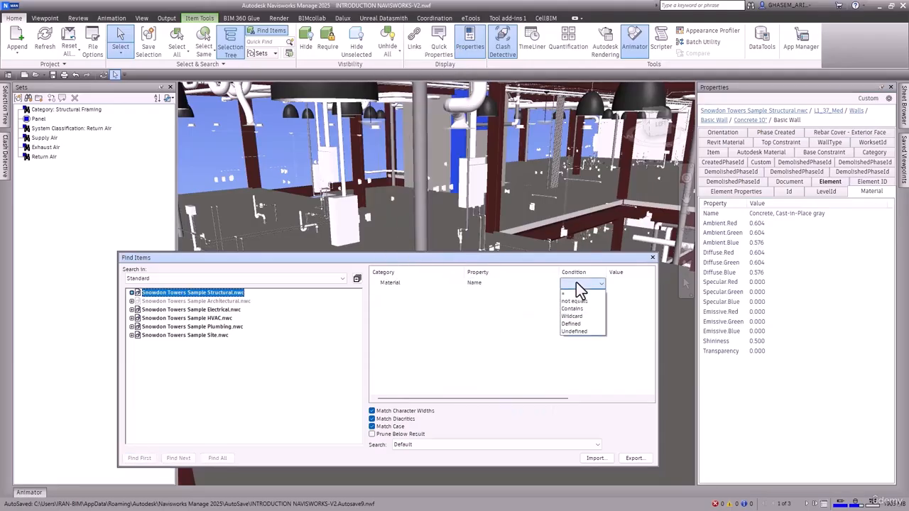
{"action": "left_click", "coordinate": [583, 317]}
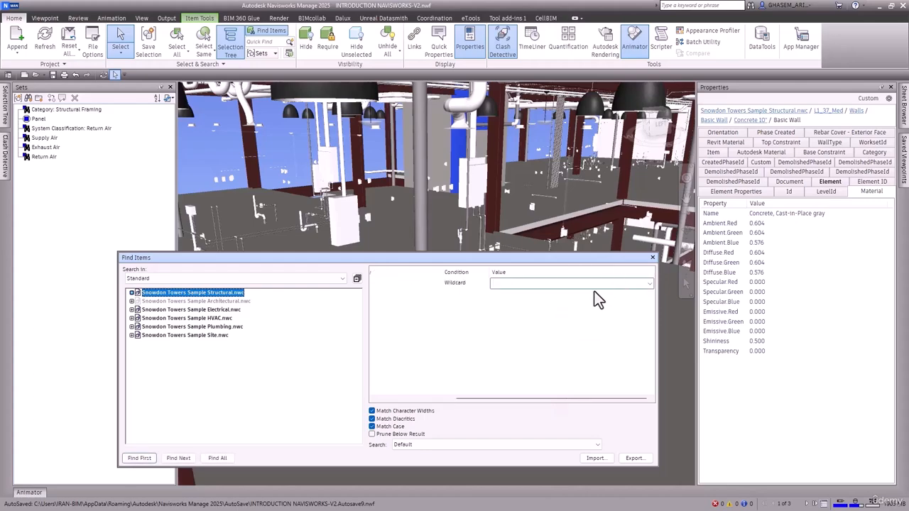
Step: Enter C*y as the rule's value and find all matching items in the structural model
{"action": "type", "text": "C*y"}
{"action": "key", "text": "Return"}
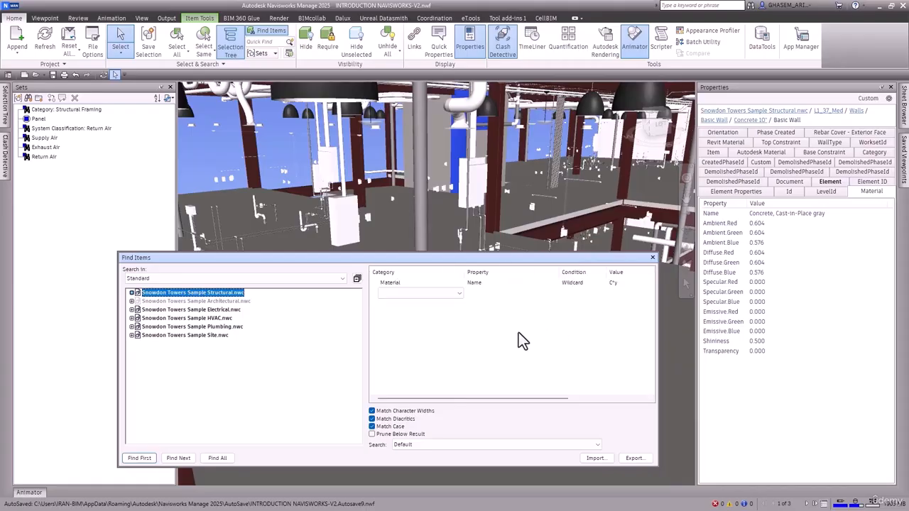
{"action": "left_click", "coordinate": [212, 458]}
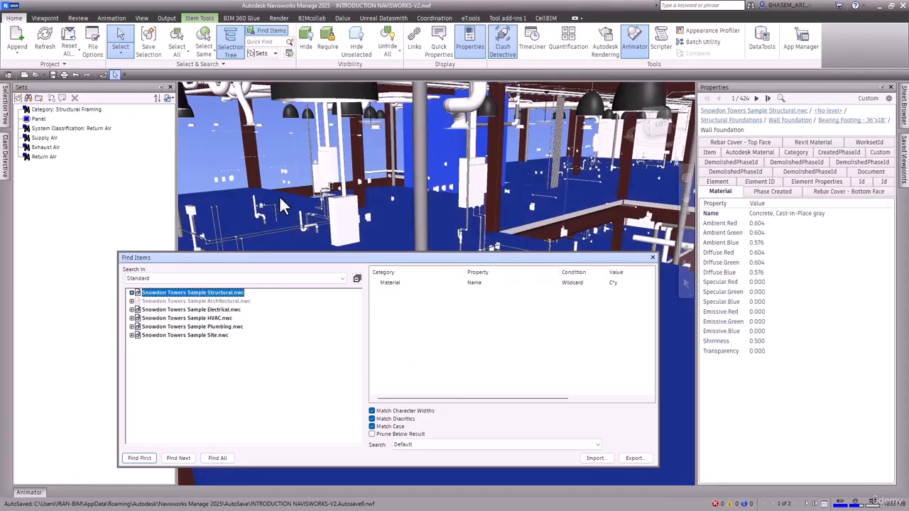
Step: Select the round duct tee near the ceiling beside the wall and examine its DuctType and Revit Type properties
{"action": "middle_click_drag", "start_coordinate": [285, 168], "coordinate": [320, 157]}
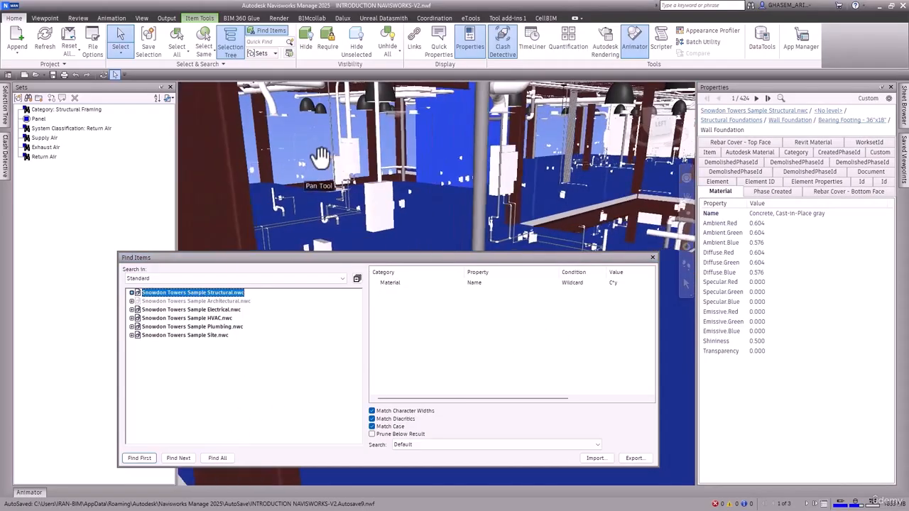
{"action": "scroll", "coordinate": [355, 167], "scroll_direction": "down", "scroll_amount": 5}
{"action": "scroll", "coordinate": [418, 182], "scroll_direction": "down", "scroll_amount": 3}
{"action": "scroll", "coordinate": [403, 193], "scroll_direction": "up", "scroll_amount": 6}
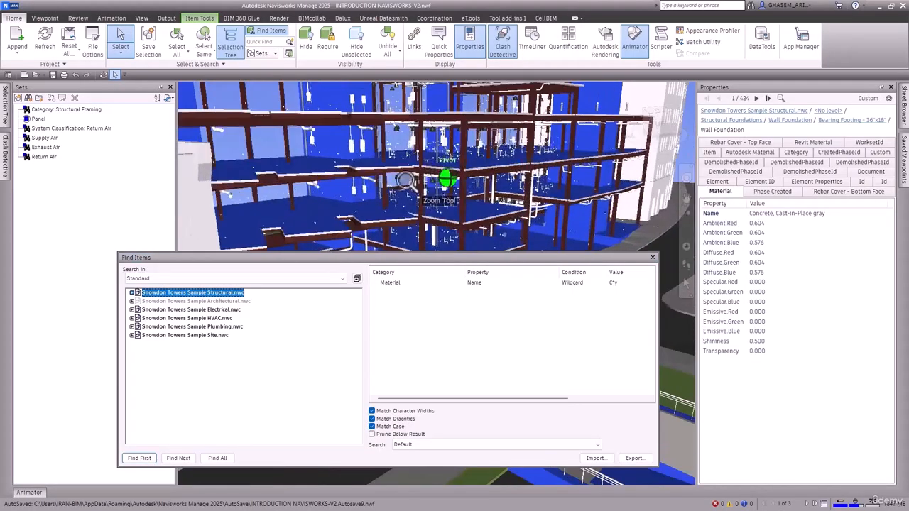
{"action": "scroll", "coordinate": [401, 186], "scroll_direction": "up", "scroll_amount": 5}
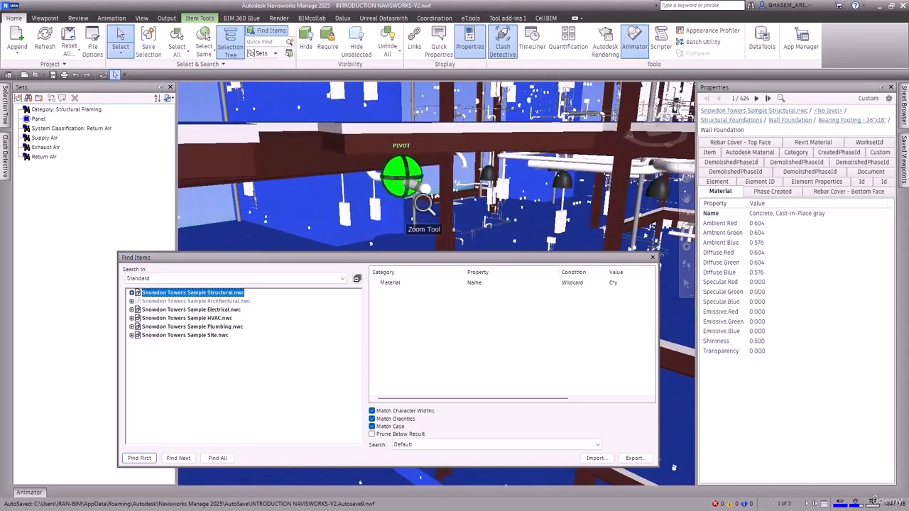
{"action": "middle_click_drag", "start_coordinate": [402, 186], "coordinate": [441, 162]}
{"action": "scroll", "coordinate": [440, 170], "scroll_direction": "up", "scroll_amount": 5}
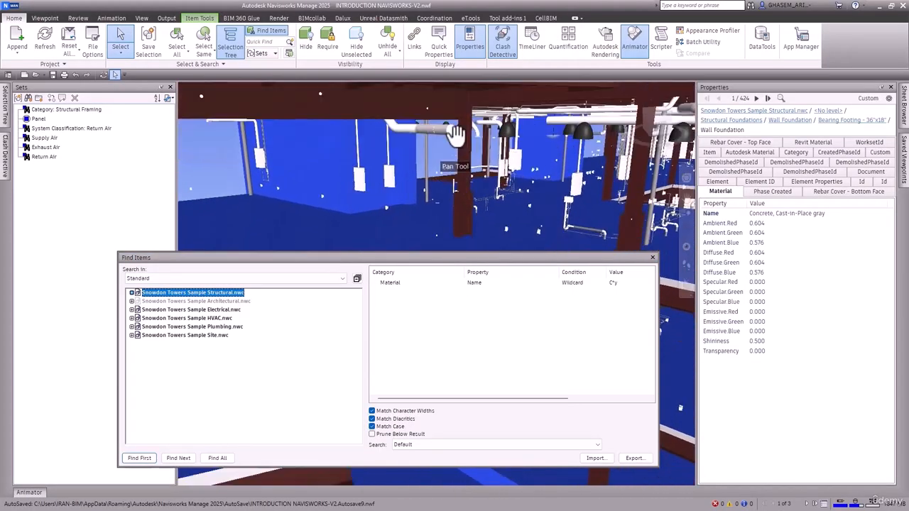
{"action": "left_click", "coordinate": [414, 116]}
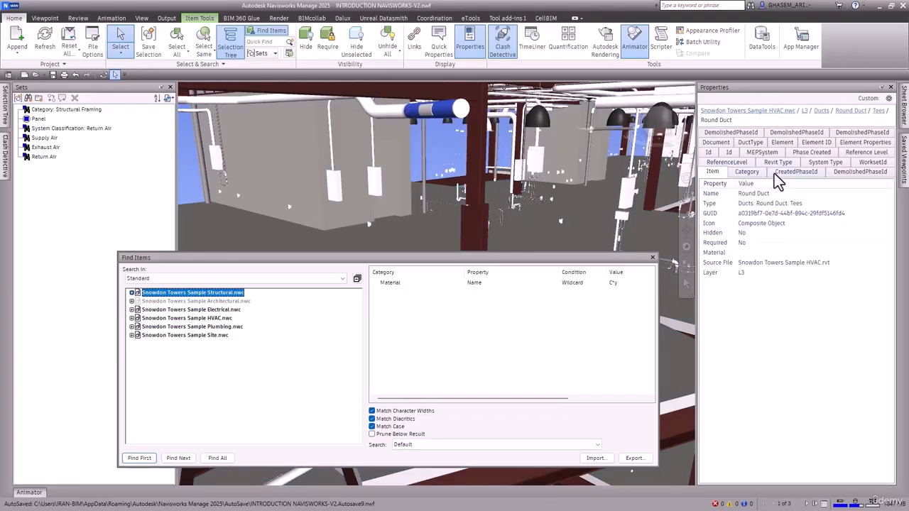
{"action": "left_click", "coordinate": [757, 143]}
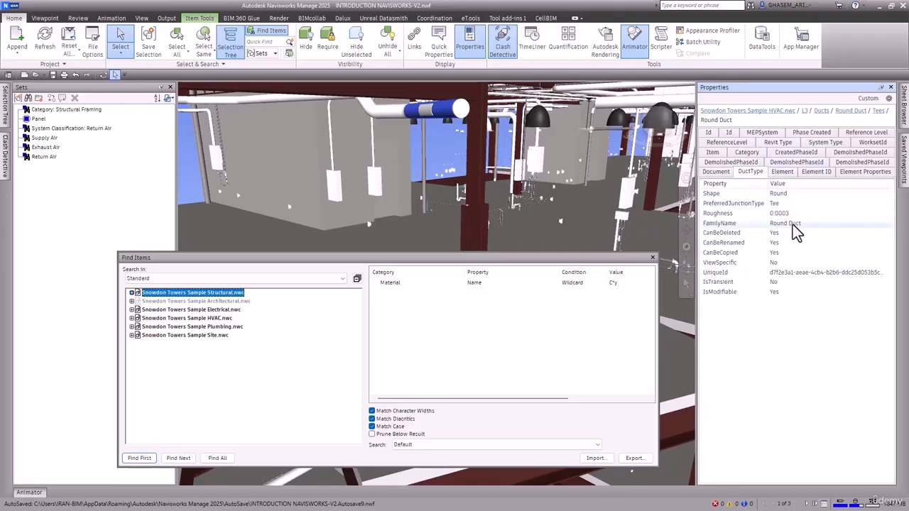
{"action": "left_click", "coordinate": [781, 145]}
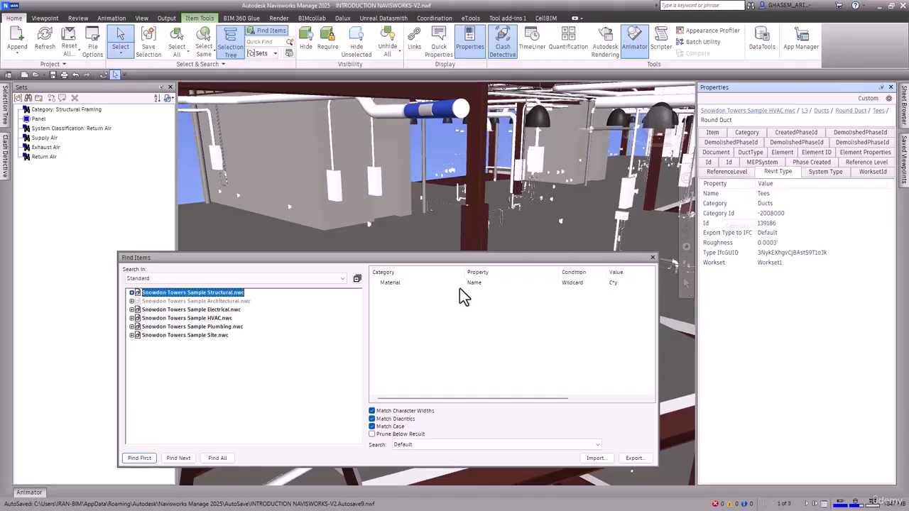
Step: Change the search rule to category Revit Type, property Name and condition Wildcard
{"action": "left_click", "coordinate": [425, 283]}
{"action": "left_click", "coordinate": [426, 282]}
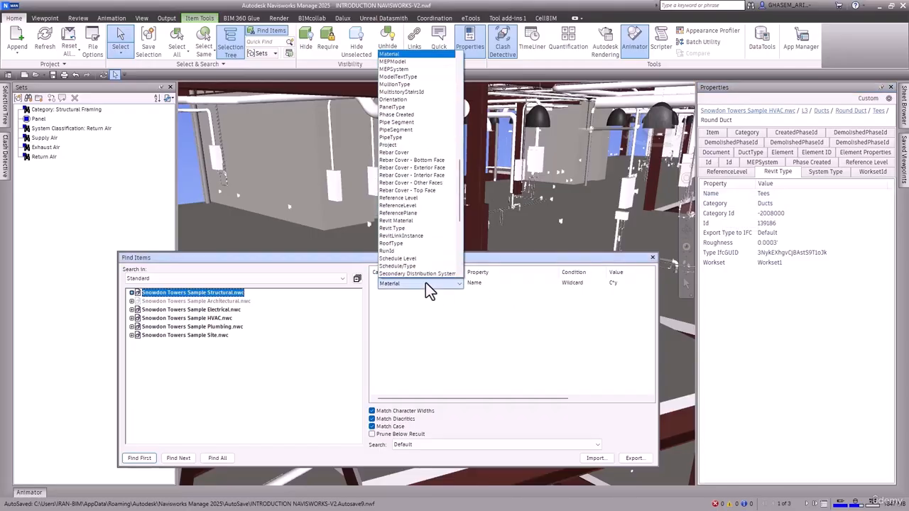
{"action": "key", "text": "e"}
{"action": "key", "text": "r"}
{"action": "scroll", "coordinate": [426, 264], "scroll_direction": "down", "scroll_amount": 5}
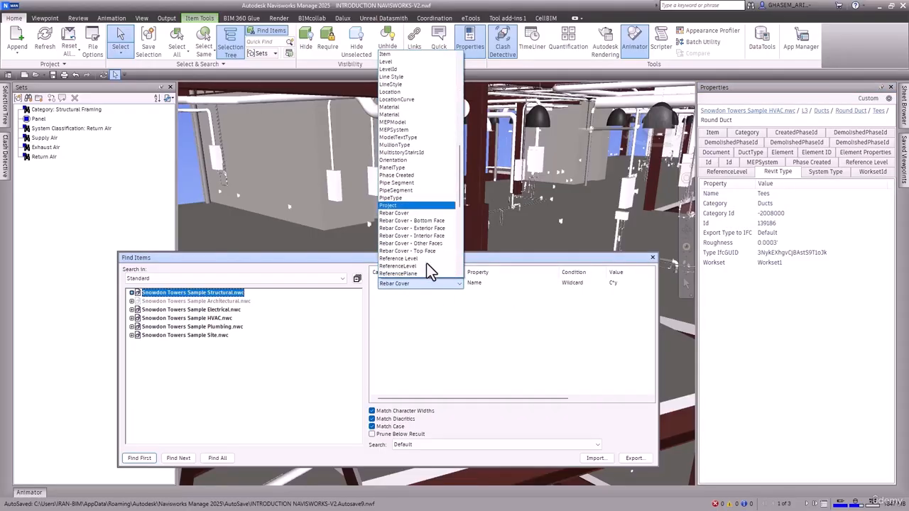
{"action": "left_click", "coordinate": [398, 235]}
{"action": "left_click", "coordinate": [490, 282]}
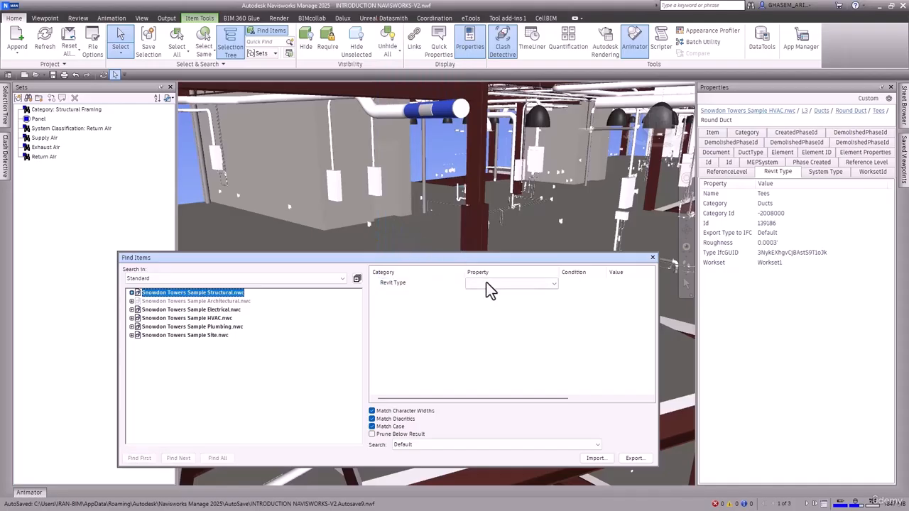
{"action": "left_click", "coordinate": [490, 282]}
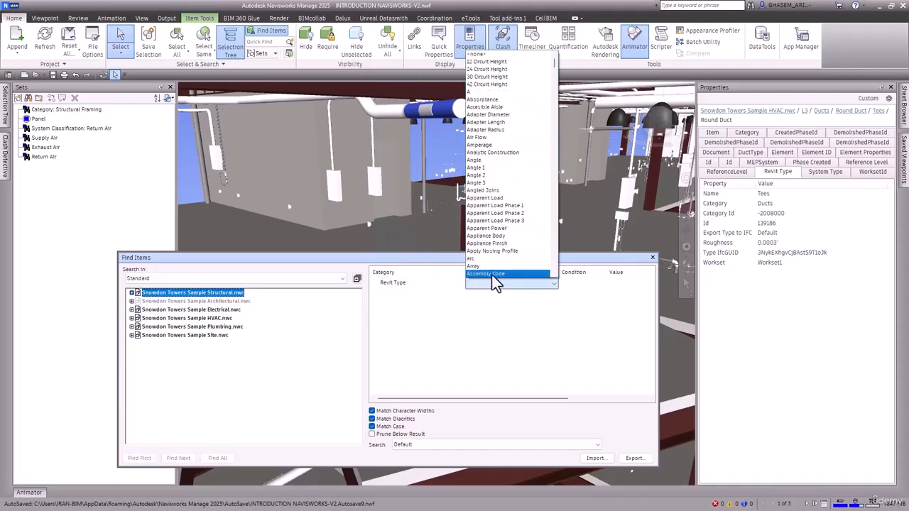
{"action": "scroll", "coordinate": [492, 274], "scroll_direction": "down", "scroll_amount": 10}
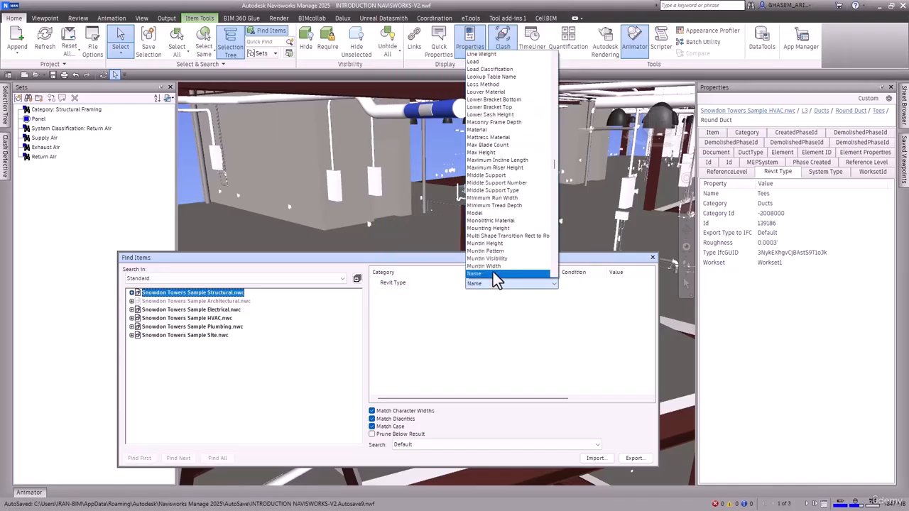
{"action": "left_click", "coordinate": [492, 272]}
{"action": "left_click", "coordinate": [578, 284]}
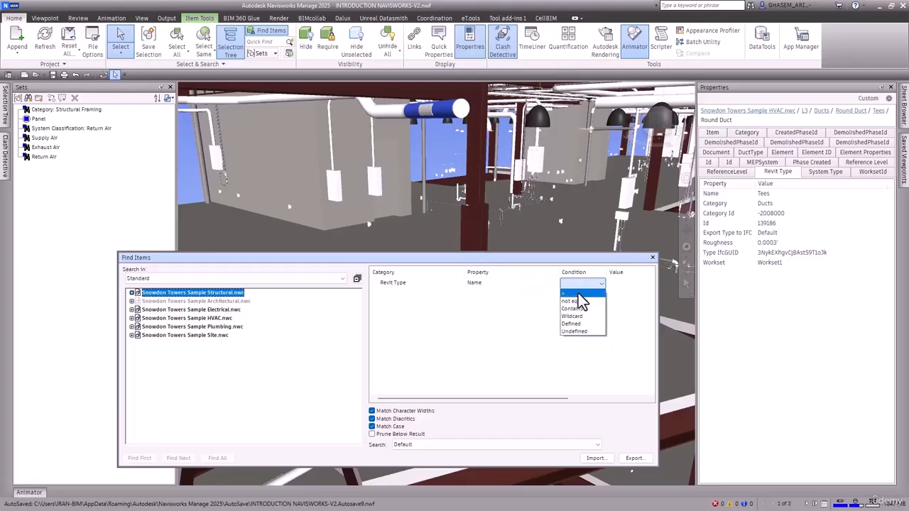
{"action": "left_click", "coordinate": [586, 321]}
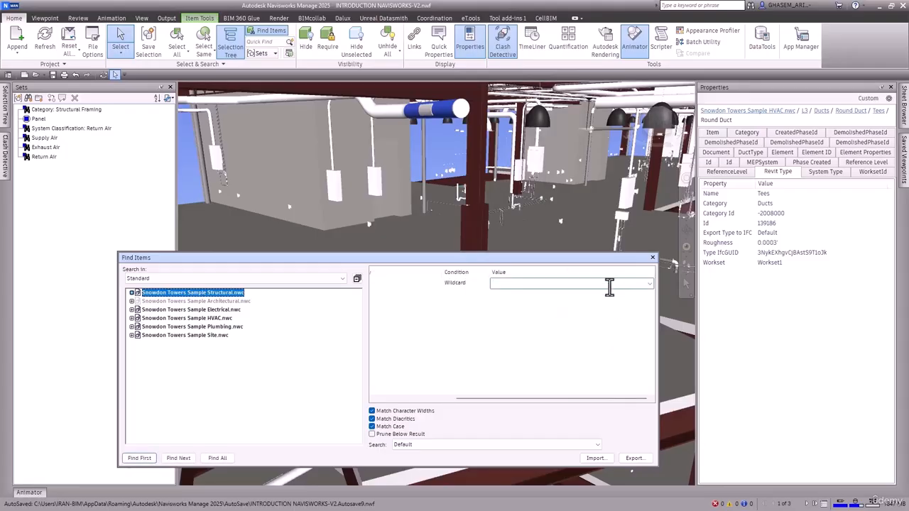
Step: Enter T??s as the rule's value and search the structural model for all matches
{"action": "type", "text": "T??"}
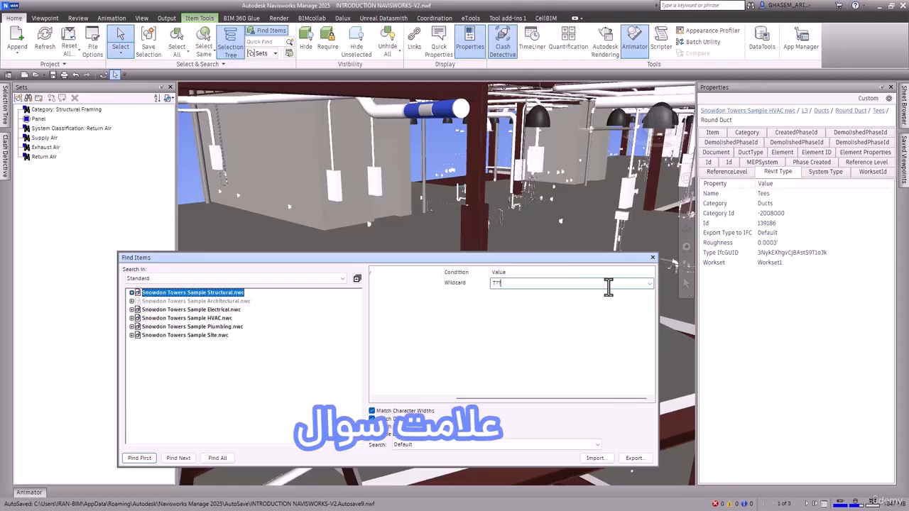
{"action": "type", "text": "s"}
{"action": "key", "text": "Return"}
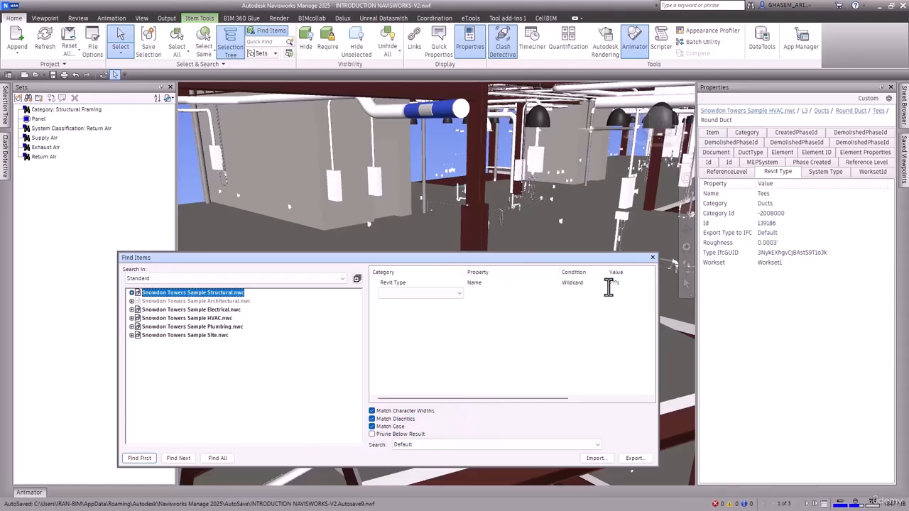
{"action": "left_click", "coordinate": [223, 458]}
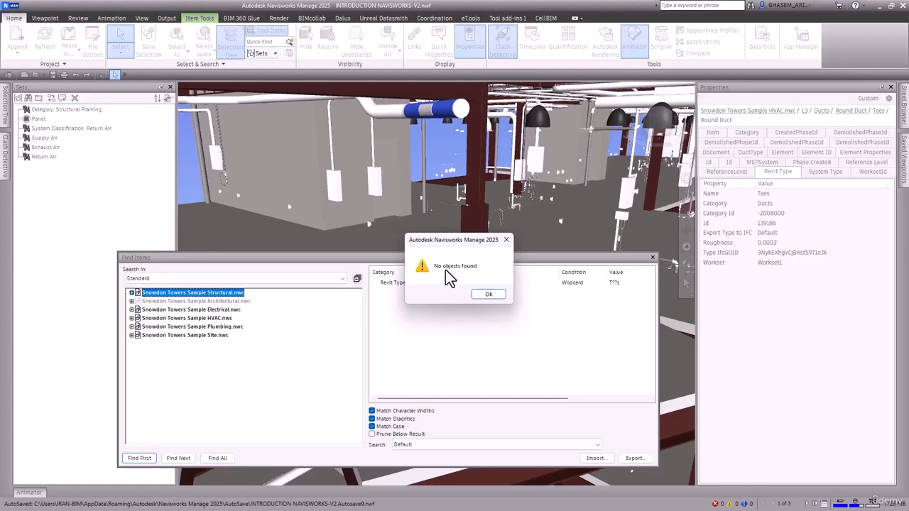
{"action": "left_click", "coordinate": [490, 294]}
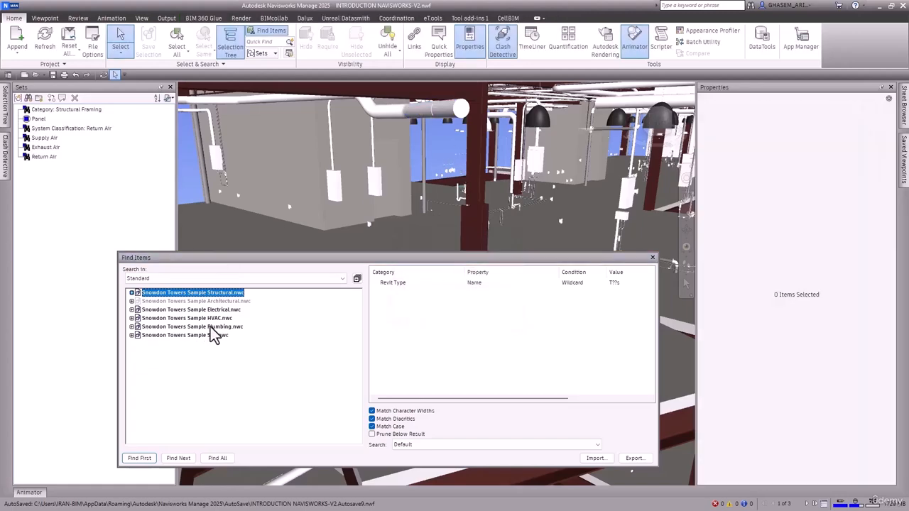
Step: Find all T??s matches in the HVAC model, and repeat the search with the Plumbing and Electrical models added
{"action": "left_click", "coordinate": [223, 318]}
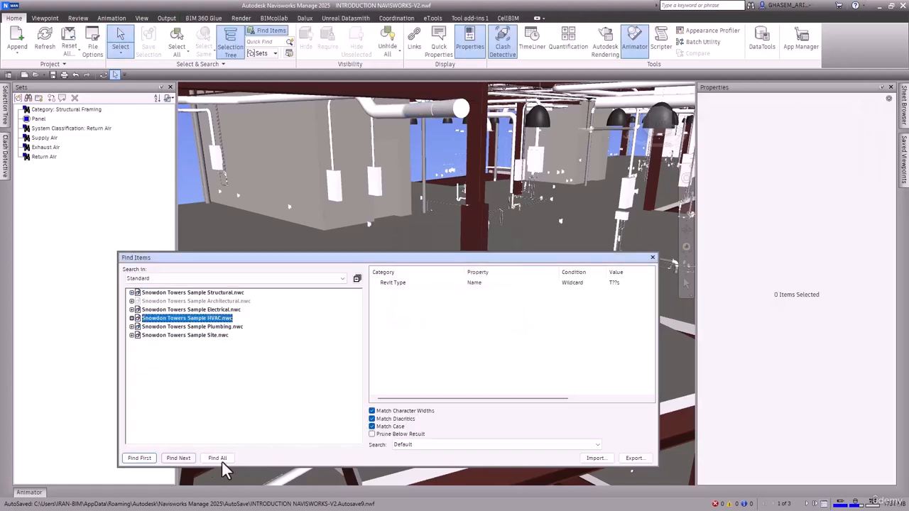
{"action": "left_click", "coordinate": [220, 459]}
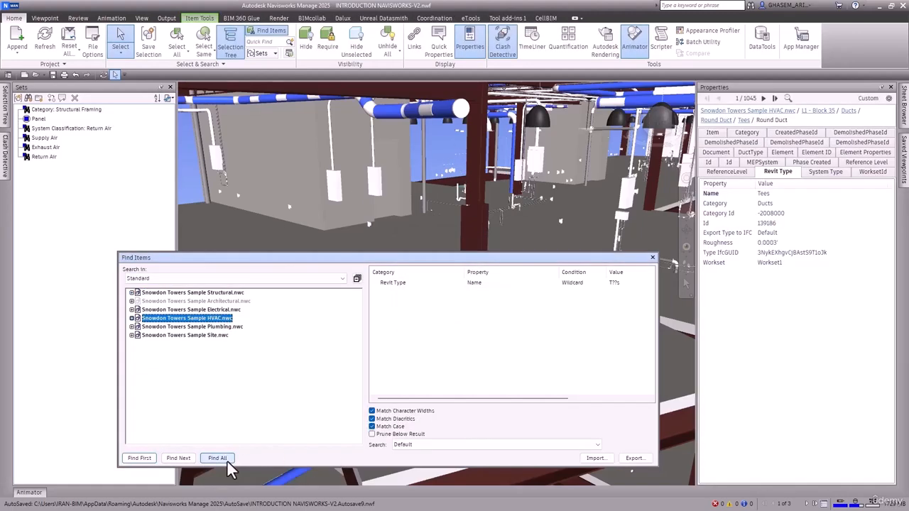
{"action": "left_click", "coordinate": [233, 328], "text": "ctrl"}
{"action": "left_click", "coordinate": [228, 310], "text": "ctrl"}
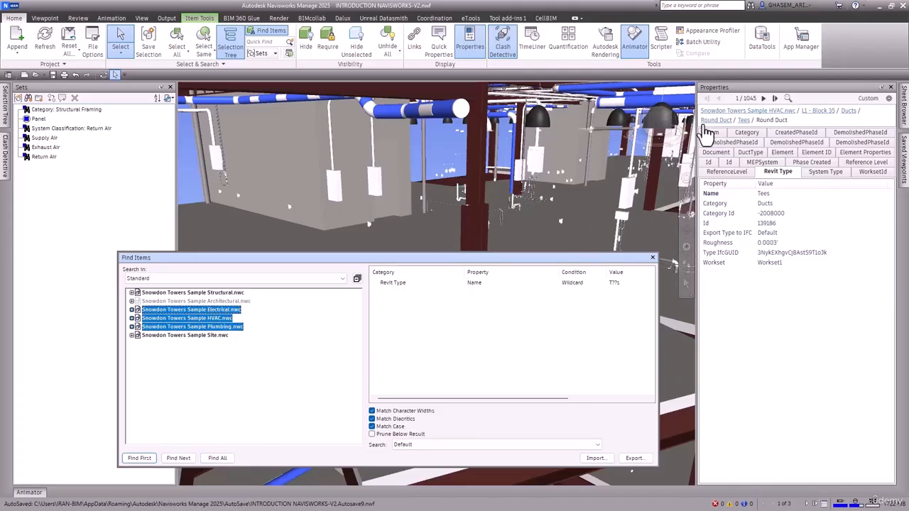
{"action": "left_click", "coordinate": [221, 460]}
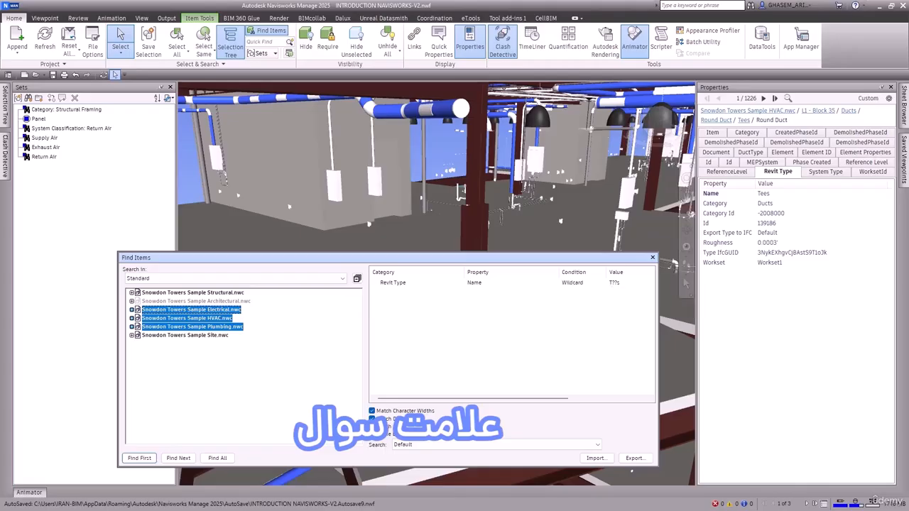
Step: Switch to Notepad++ and replace the two question marks in b??k on line 5 with an asterisk
{"action": "key", "text": "alt+Tab"}
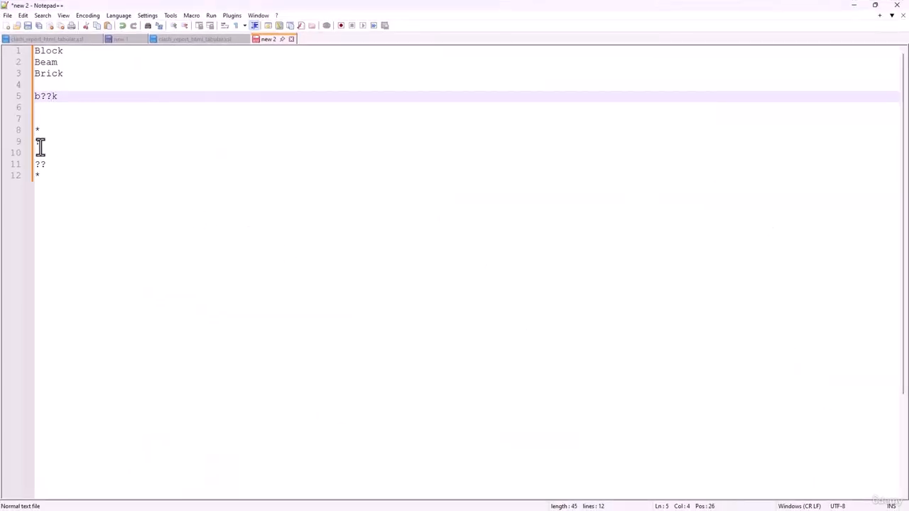
{"action": "left_click", "coordinate": [38, 130]}
{"action": "left_click_drag", "start_coordinate": [38, 130], "coordinate": [34, 129]}
{"action": "key", "text": "ctrl+c"}
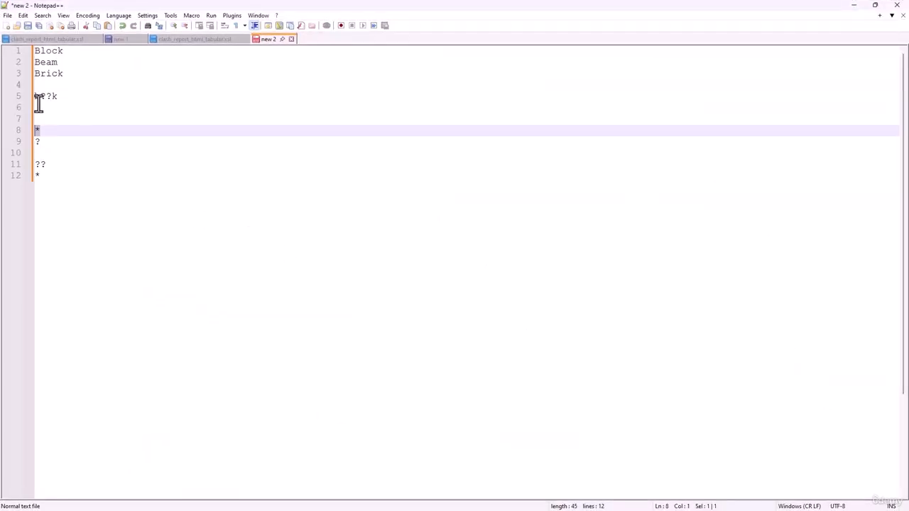
{"action": "left_click_drag", "start_coordinate": [40, 96], "coordinate": [51, 96]}
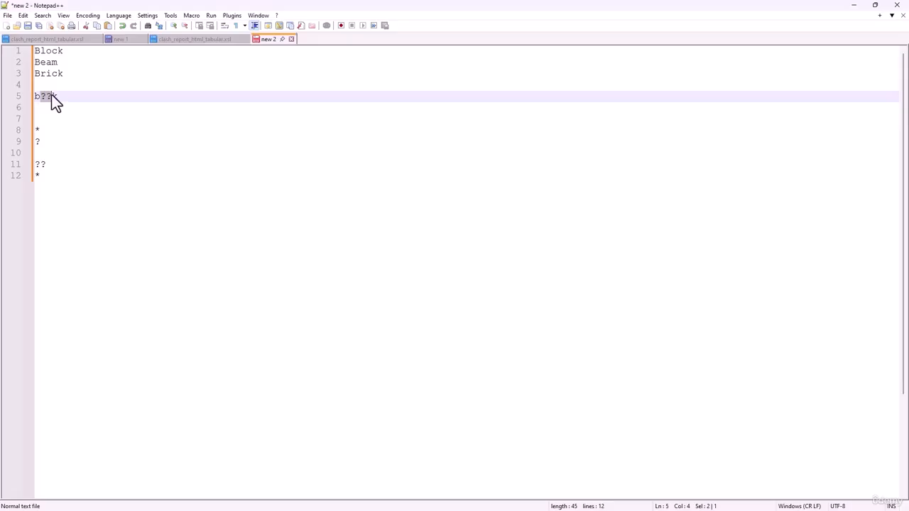
{"action": "key", "text": "ctrl+v"}
Step: Compare the b*k pattern on line 5 with the word Brick in the list above
{"action": "left_click_drag", "start_coordinate": [40, 96], "coordinate": [44, 96]}
{"action": "left_click", "coordinate": [34, 97]}
{"action": "left_click", "coordinate": [60, 97]}
{"action": "left_click_drag", "start_coordinate": [43, 89], "coordinate": [45, 98]}
{"action": "left_click", "coordinate": [44, 98]}
{"action": "left_click", "coordinate": [41, 74]}
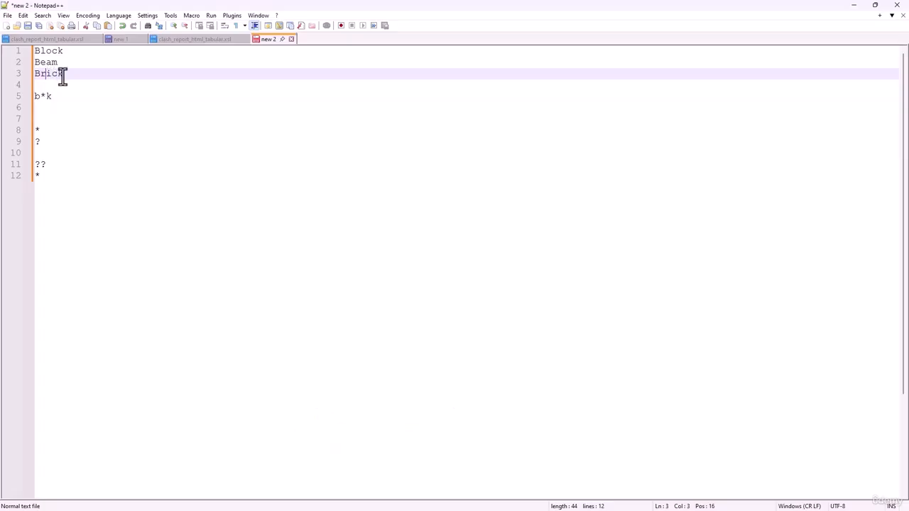
{"action": "left_click", "coordinate": [47, 98]}
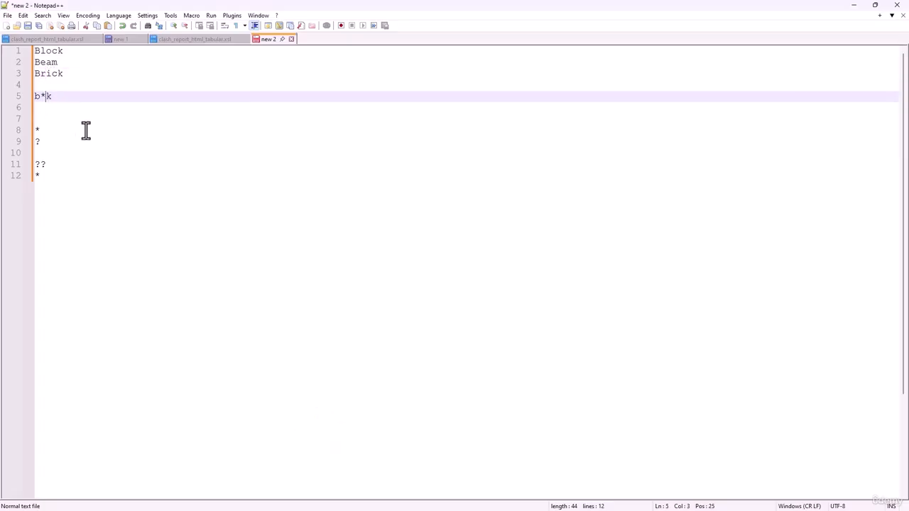
Step: Change the pattern on line 5 to b??ck and try varying the number of question marks
{"action": "type", "text": "c"}
{"action": "double_click", "coordinate": [43, 98]}
{"action": "type", "text": "??"}
{"action": "left_click_drag", "start_coordinate": [40, 96], "coordinate": [52, 96]}
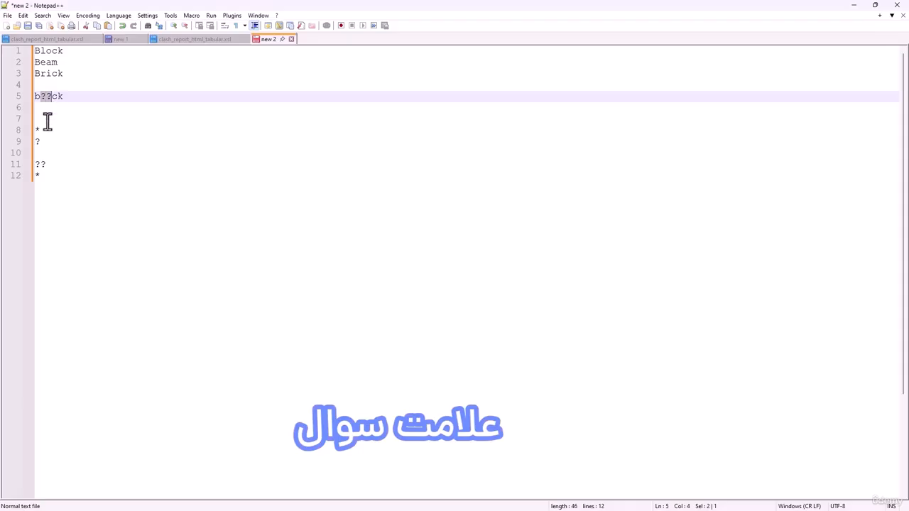
{"action": "left_click", "coordinate": [52, 97]}
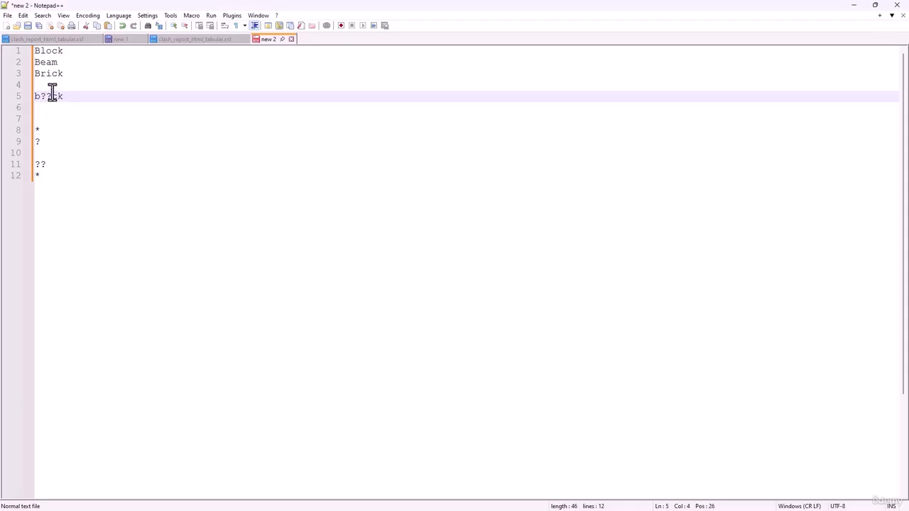
{"action": "type", "text": "?"}
{"action": "key", "text": "BackSpace"}
{"action": "key", "text": "BackSpace"}
Step: Switch to Navisworks and set the Revit Type Name rule's condition to Defined
{"action": "left_click", "coordinate": [852, 5]}
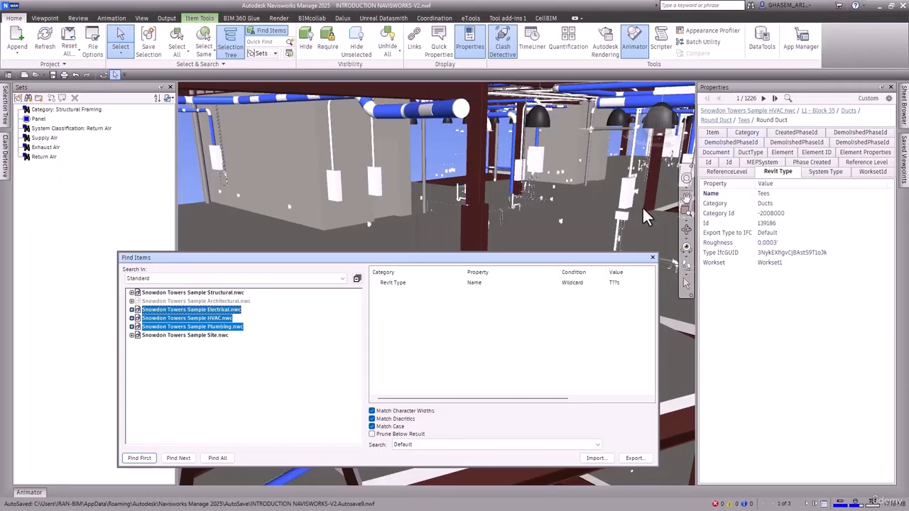
{"action": "left_click", "coordinate": [578, 284]}
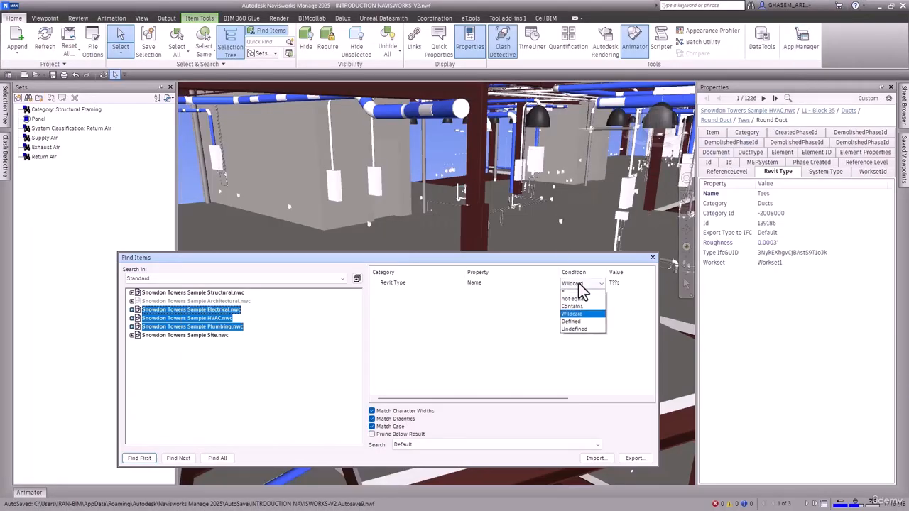
{"action": "left_click", "coordinate": [582, 318]}
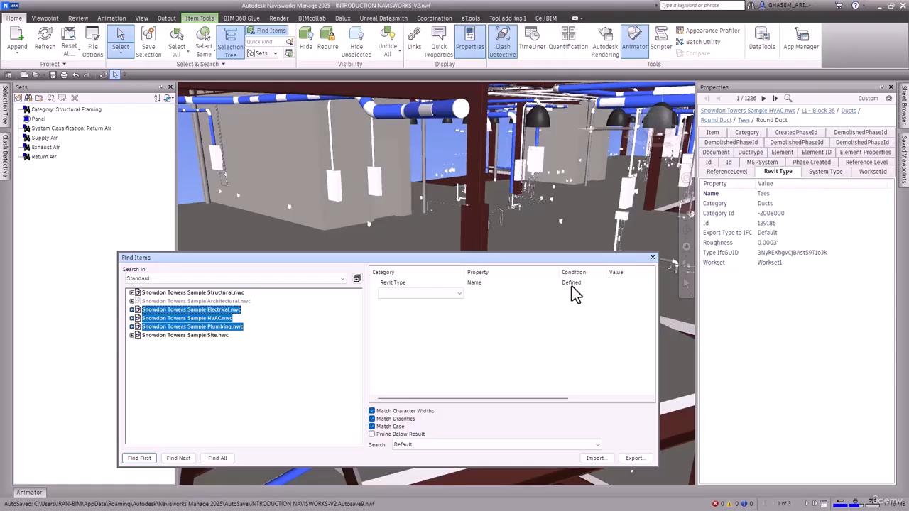
Step: Inspect the structural column's Material property and change the search rule's category to Item
{"action": "left_click", "coordinate": [477, 176]}
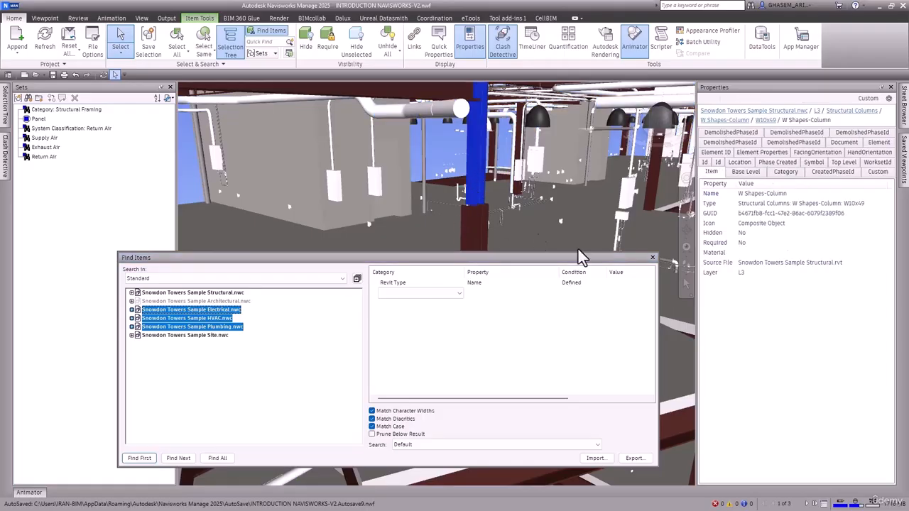
{"action": "left_click", "coordinate": [755, 255]}
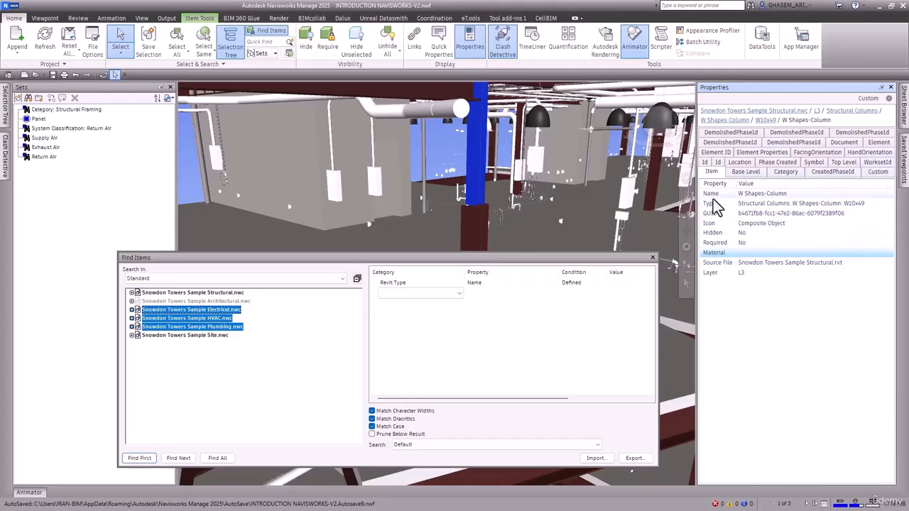
{"action": "left_click", "coordinate": [412, 293]}
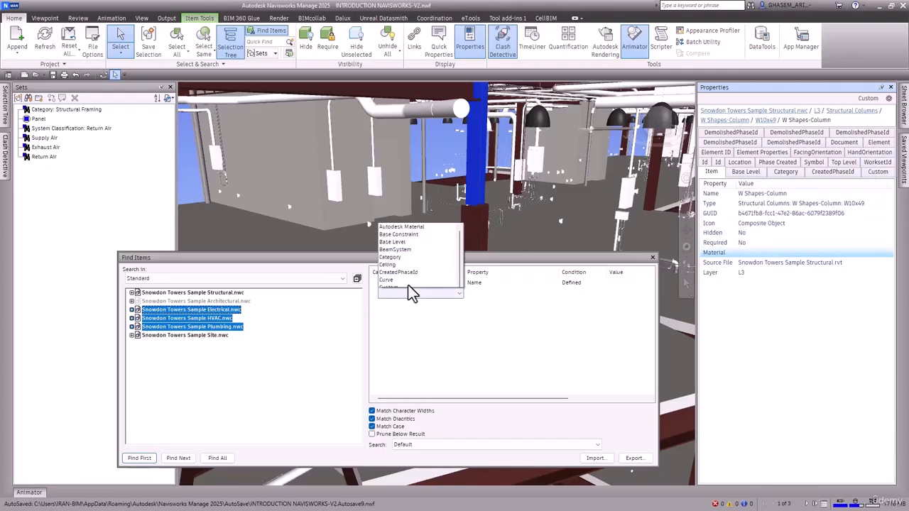
{"action": "left_click", "coordinate": [407, 283]}
{"action": "key", "text": "i"}
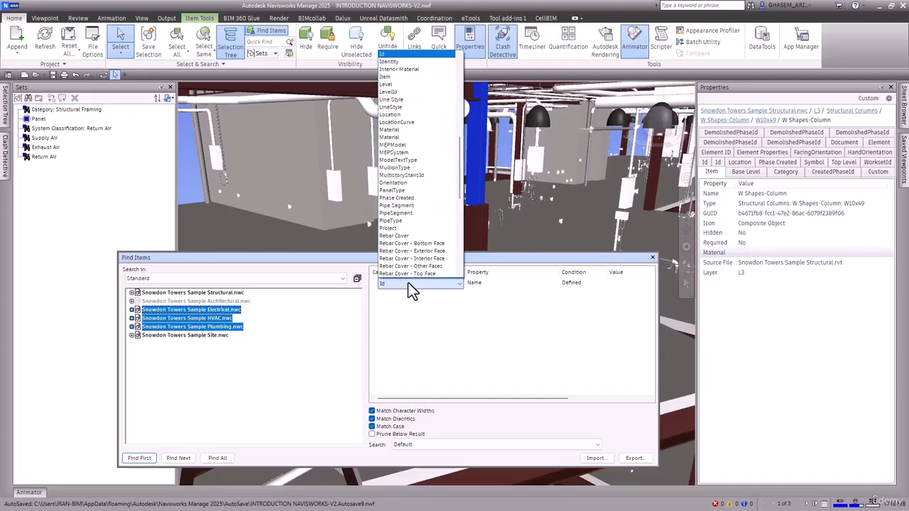
{"action": "left_click", "coordinate": [401, 77]}
Step: Set the Item rule's property to Material and its condition to Defined
{"action": "left_click", "coordinate": [487, 283]}
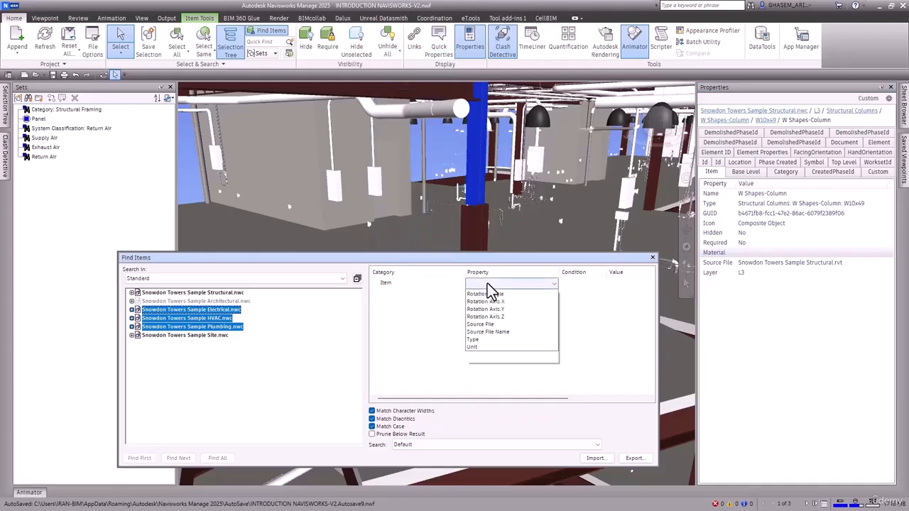
{"action": "key", "text": "n"}
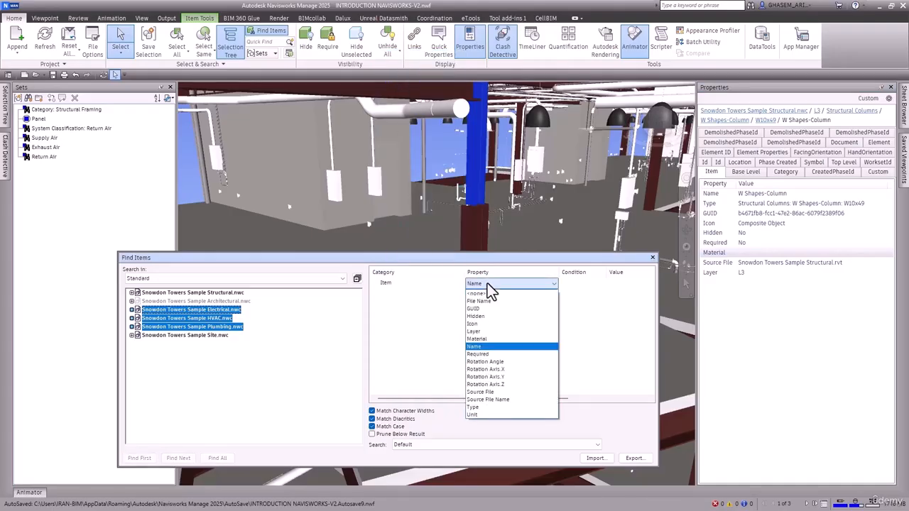
{"action": "left_click", "coordinate": [487, 338]}
{"action": "left_click", "coordinate": [578, 284]}
{"action": "left_click", "coordinate": [585, 327]}
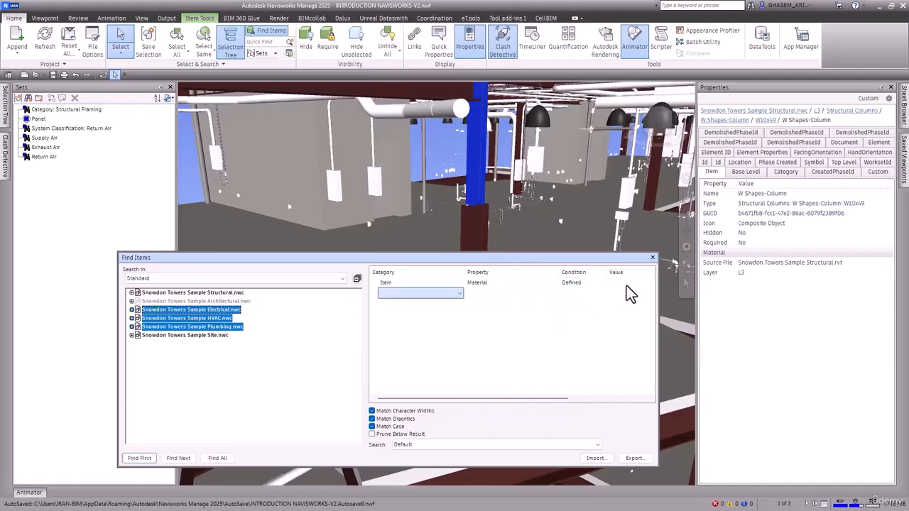
{"action": "left_click", "coordinate": [626, 286]}
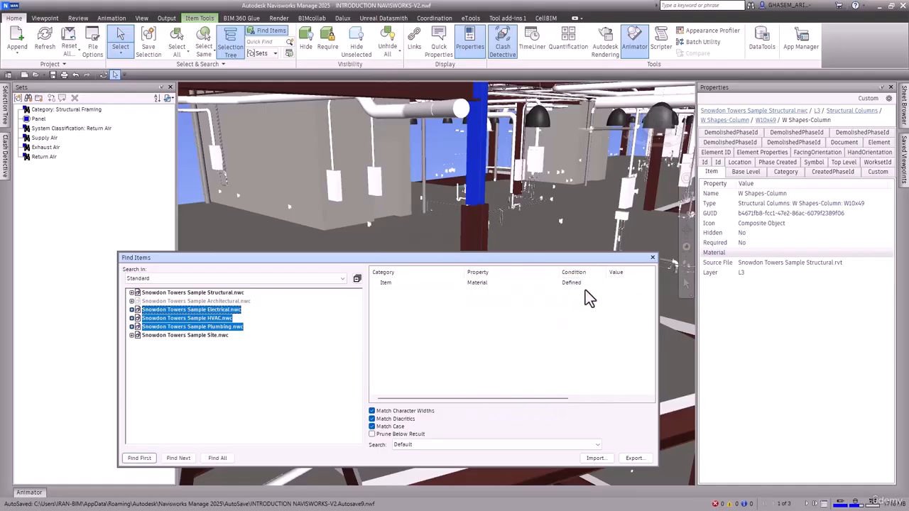
Step: Find all items with a defined Material in the Electrical, HVAC and Plumbing models, and repeat the search in the Structural model
{"action": "left_click", "coordinate": [230, 458]}
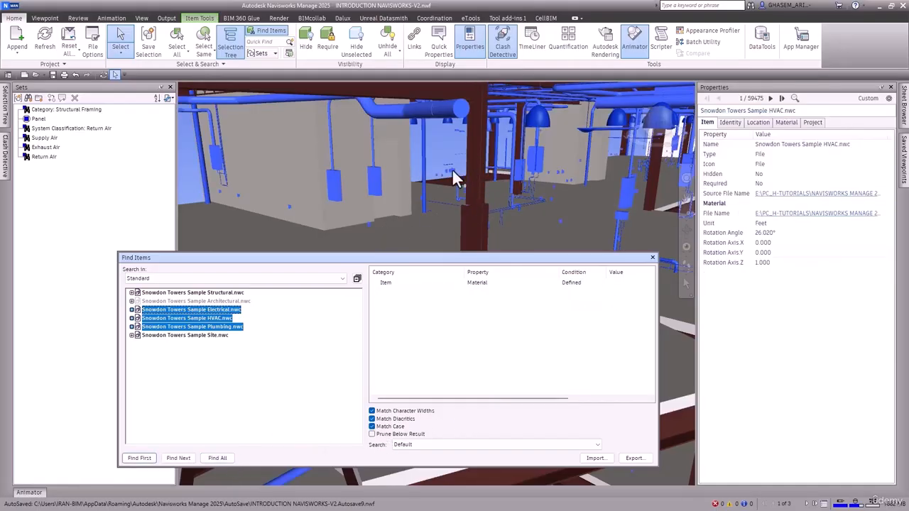
{"action": "scroll", "coordinate": [475, 177], "scroll_direction": "down", "scroll_amount": 5}
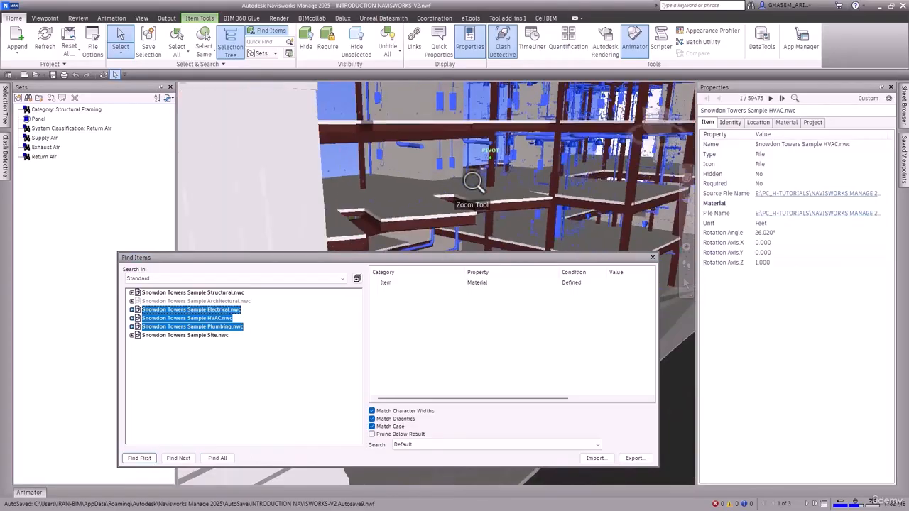
{"action": "middle_click_drag", "start_coordinate": [474, 182], "coordinate": [546, 213]}
{"action": "scroll", "coordinate": [537, 210], "scroll_direction": "down", "scroll_amount": 2}
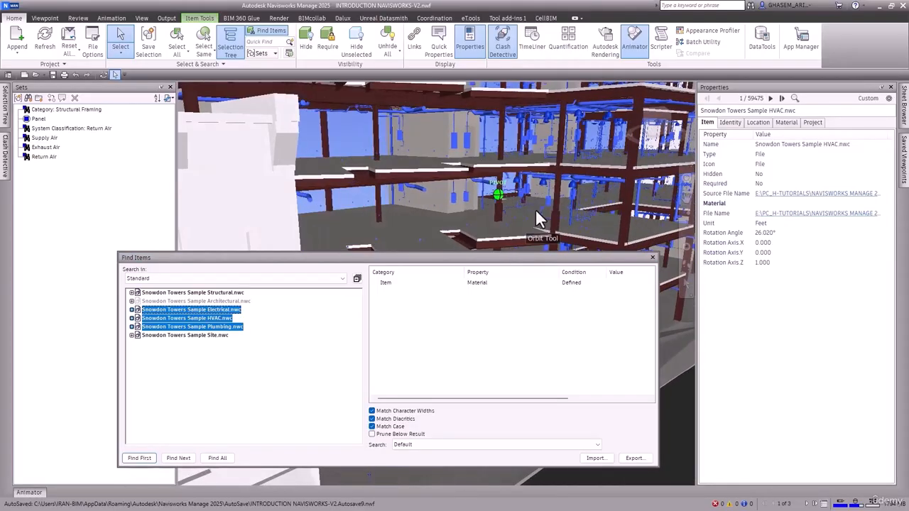
{"action": "left_click", "coordinate": [222, 292]}
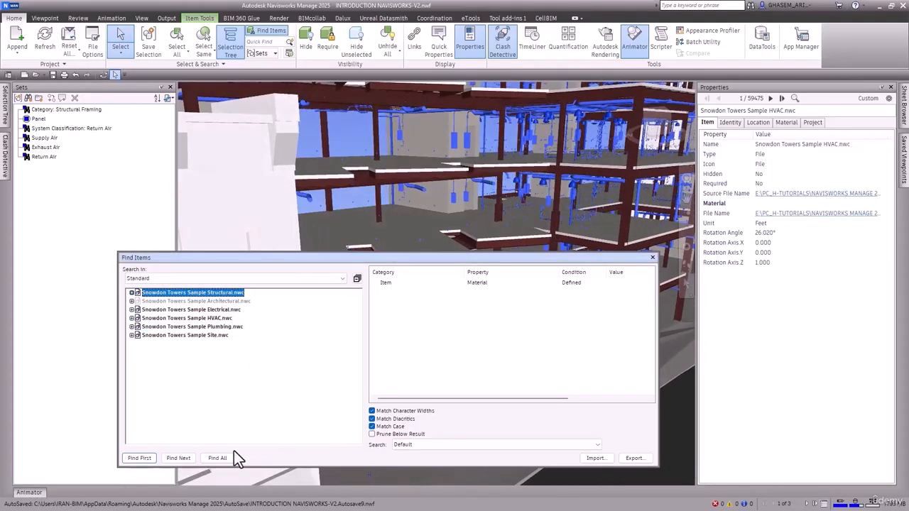
{"action": "left_click", "coordinate": [217, 458]}
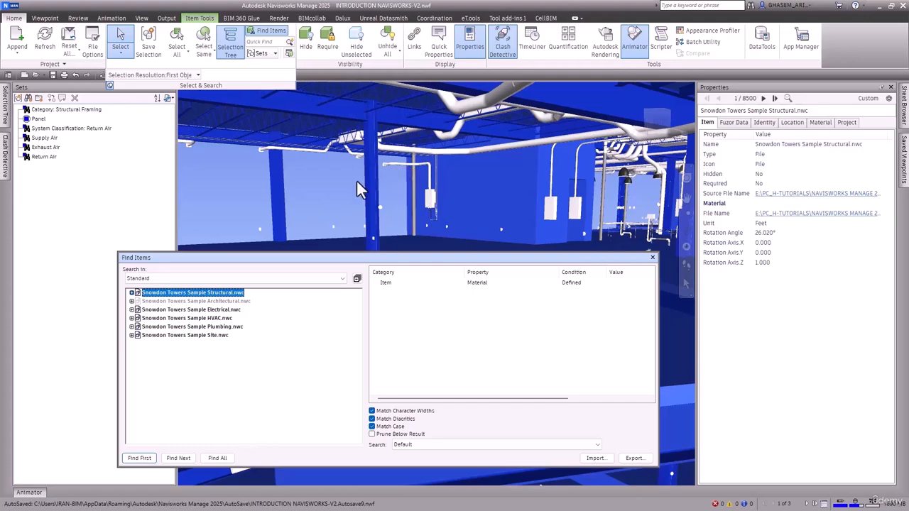
Step: Set the selection resolution to Geometry and compare the structural column's Material property with that at First Object resolution
{"action": "left_click", "coordinate": [369, 183]}
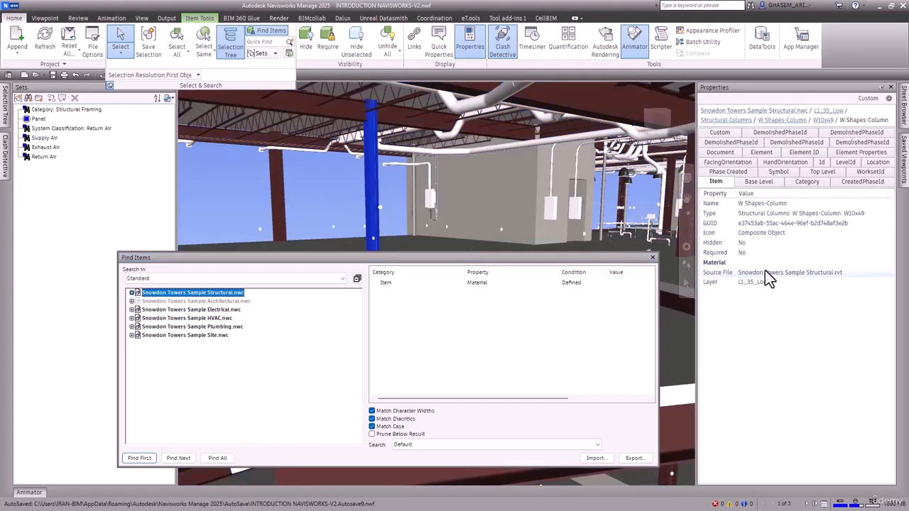
{"action": "left_click", "coordinate": [156, 74]}
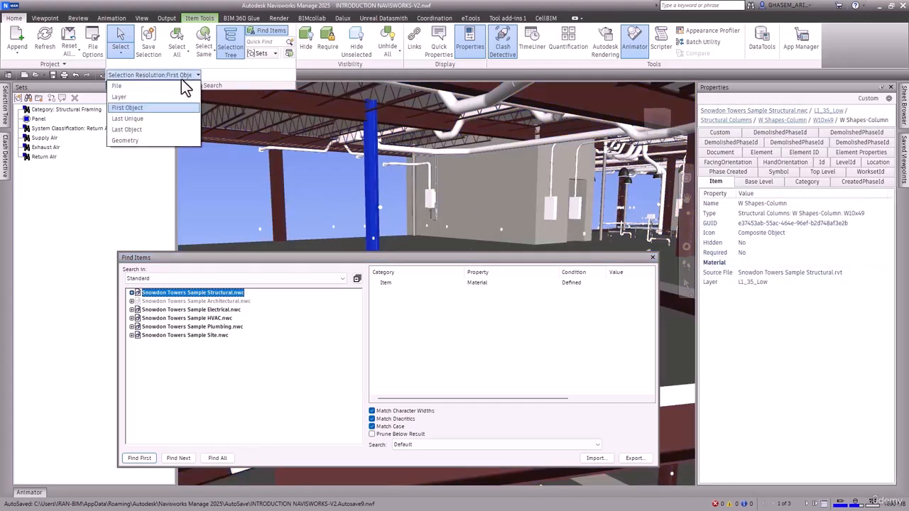
{"action": "left_click", "coordinate": [128, 141]}
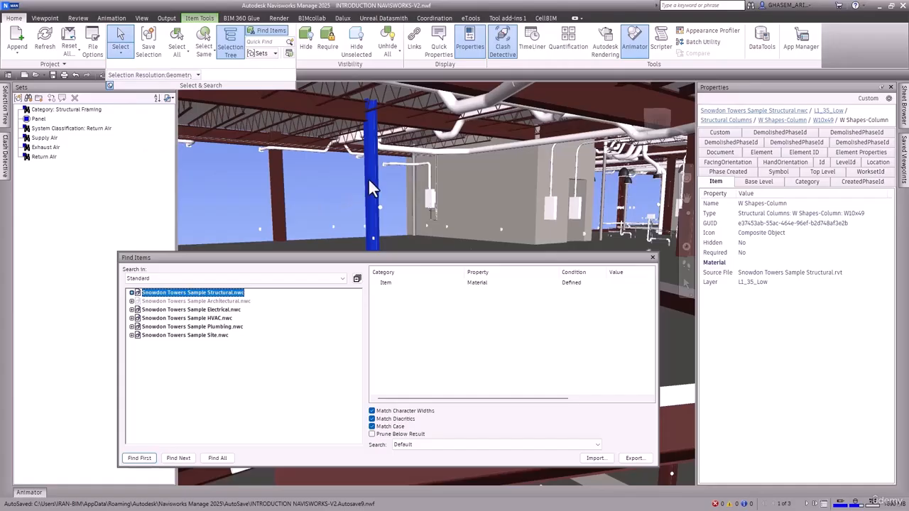
{"action": "left_click", "coordinate": [369, 179]}
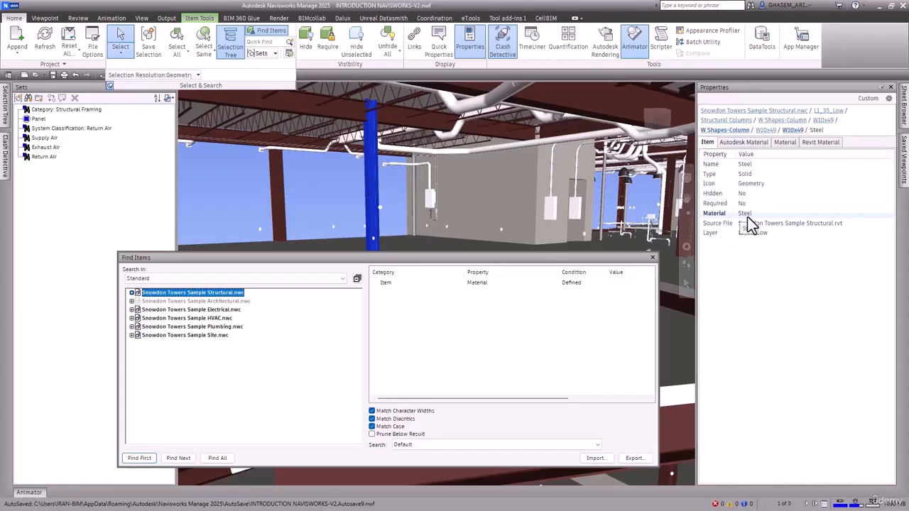
Step: Set the Material rule's condition to Wildcard with the value S*l and find all matches in the structural model
{"action": "left_click", "coordinate": [589, 283]}
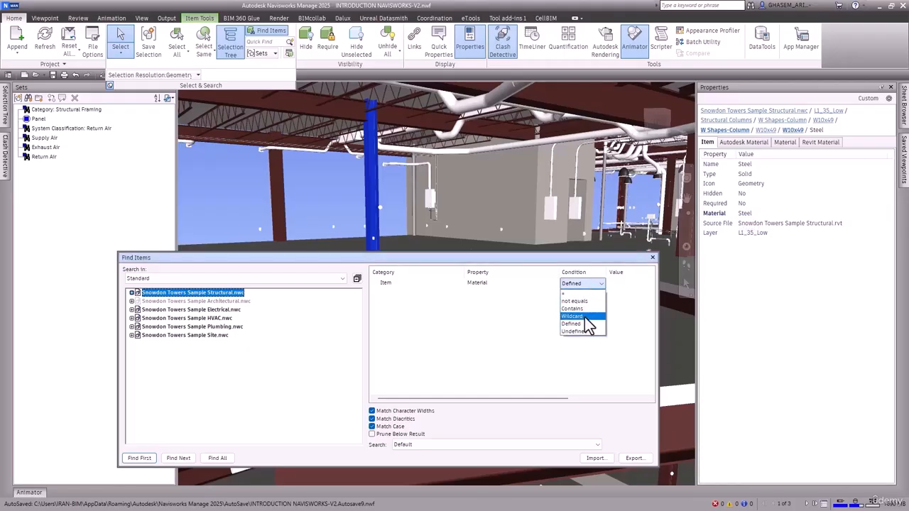
{"action": "left_click", "coordinate": [586, 316]}
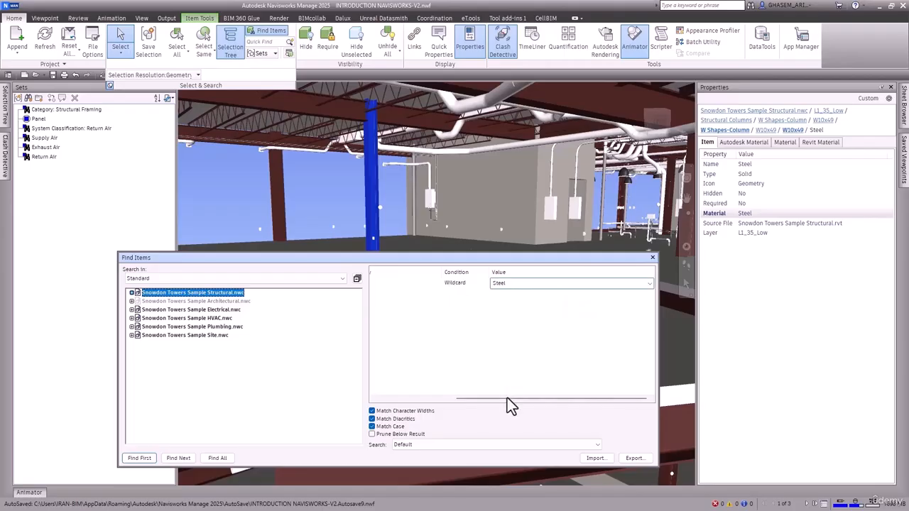
{"action": "left_click_drag", "start_coordinate": [507, 399], "coordinate": [464, 398]}
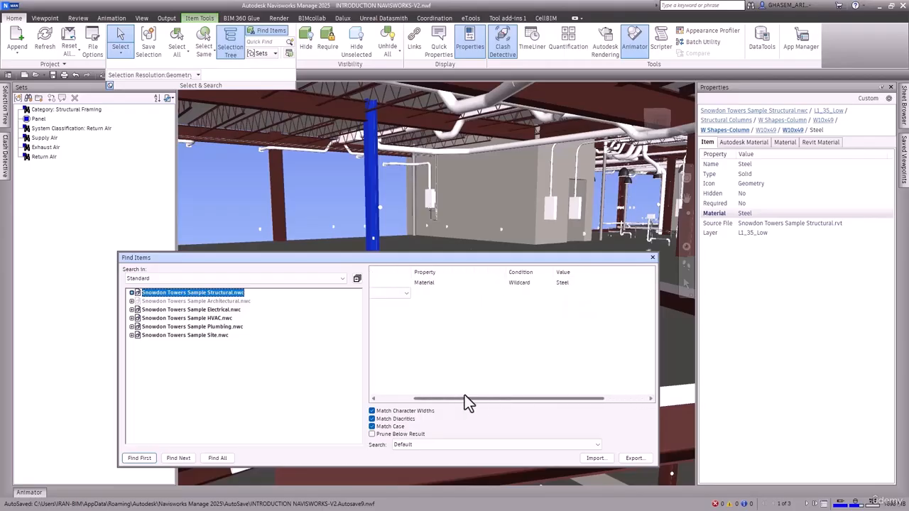
{"action": "left_click", "coordinate": [561, 286]}
{"action": "type", "text": "S"}
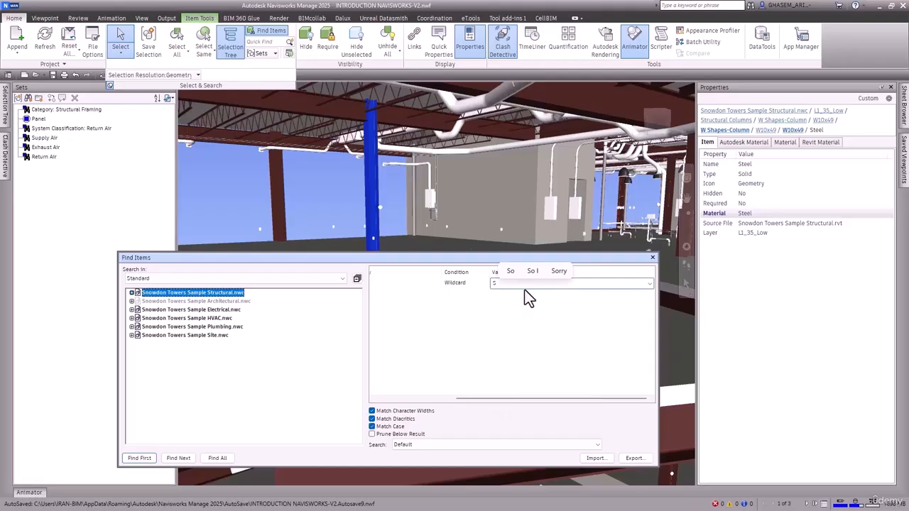
{"action": "type", "text": "*l"}
{"action": "key", "text": "Return"}
{"action": "left_click", "coordinate": [217, 457]}
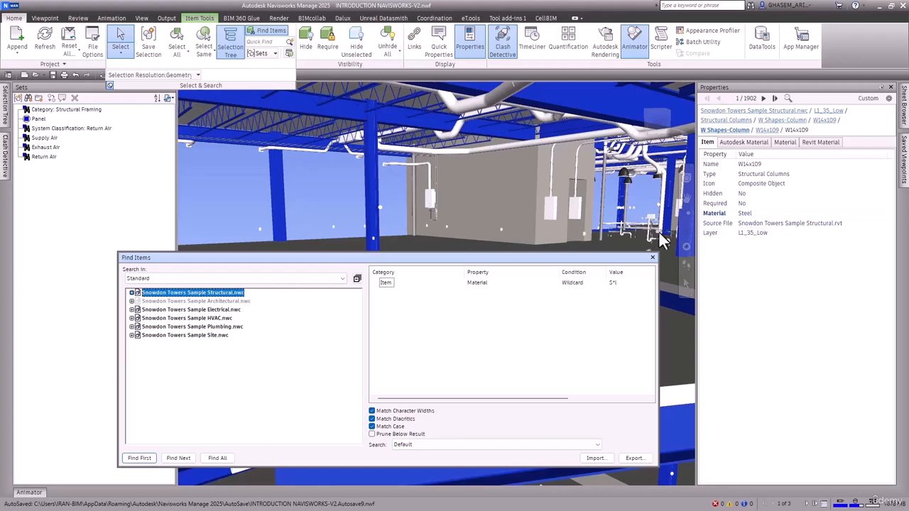
Step: Change the Material rule's condition to Defined, clear the current selection and find all matches in the structural model again
{"action": "left_click", "coordinate": [571, 284]}
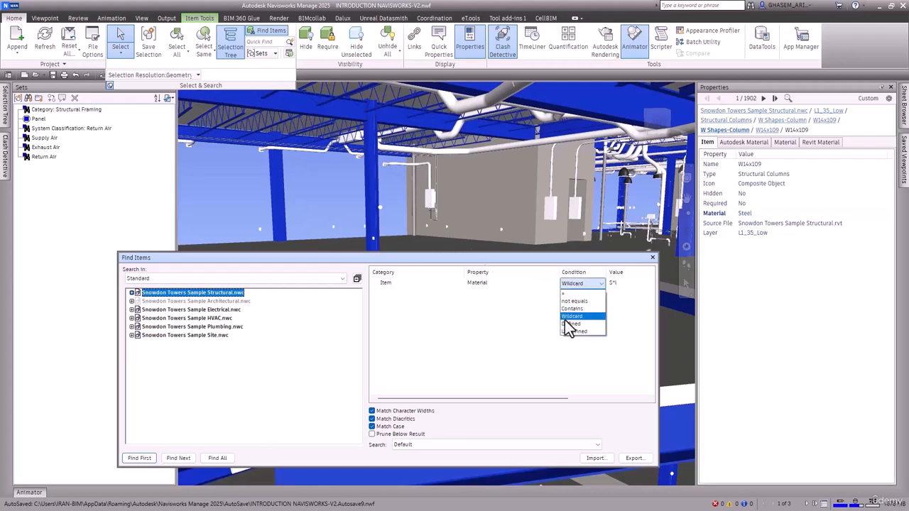
{"action": "left_click", "coordinate": [570, 327]}
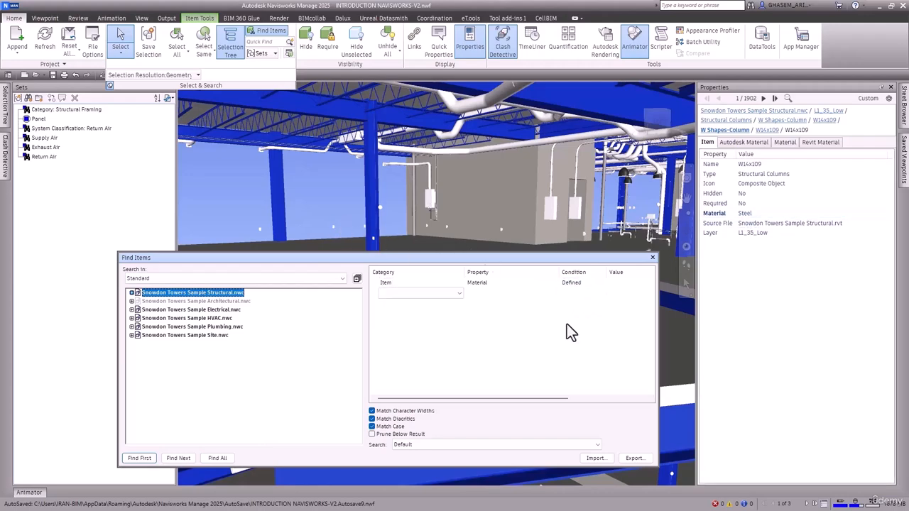
{"action": "left_click", "coordinate": [333, 204]}
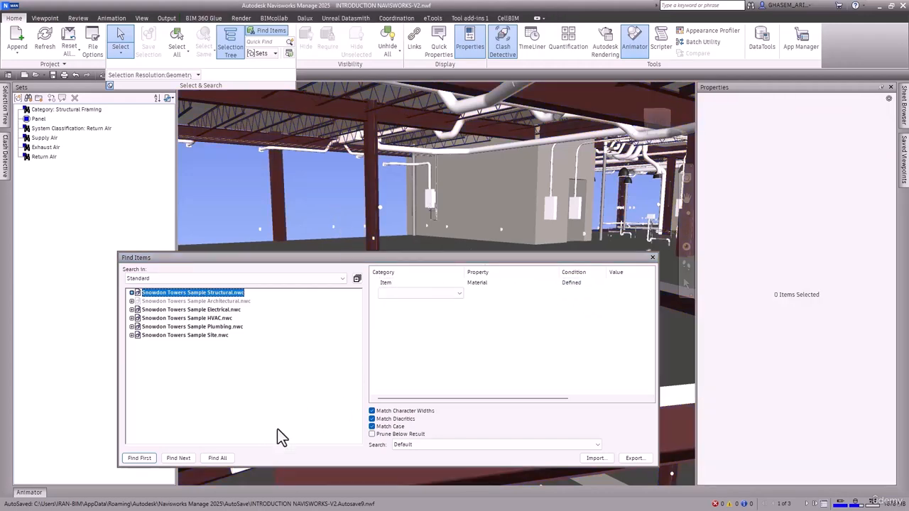
{"action": "left_click", "coordinate": [217, 458]}
Step: Set the selection resolution to First Object and examine the properties of the column and the concrete wall, including Revit Material
{"action": "left_click", "coordinate": [195, 76]}
{"action": "left_click", "coordinate": [137, 108]}
{"action": "left_click", "coordinate": [370, 171]}
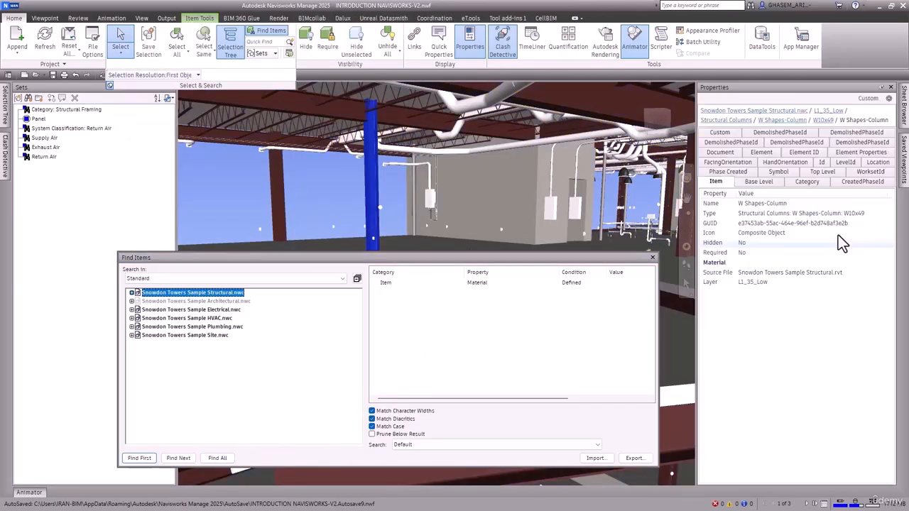
{"action": "left_click", "coordinate": [816, 183]}
{"action": "left_click", "coordinate": [763, 183]}
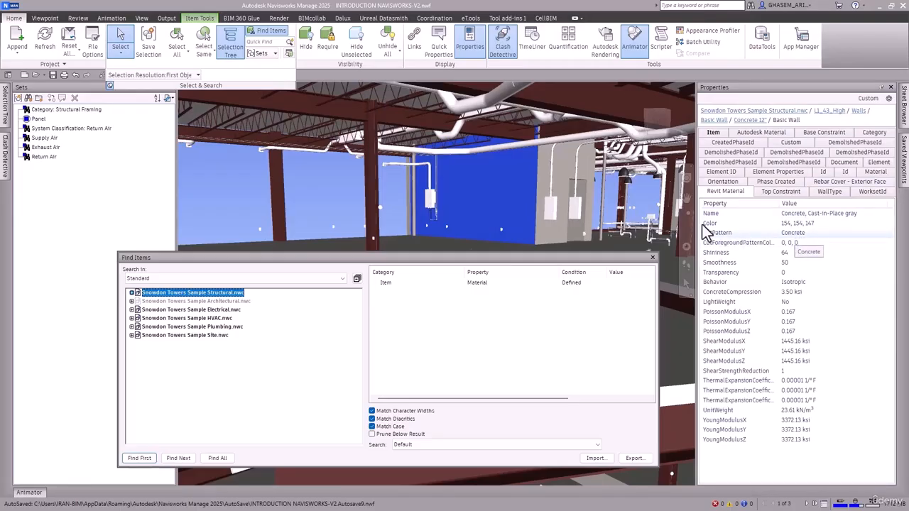
Step: Change the search rule's category to Revit Material
{"action": "left_click", "coordinate": [396, 285]}
{"action": "left_click", "coordinate": [395, 284]}
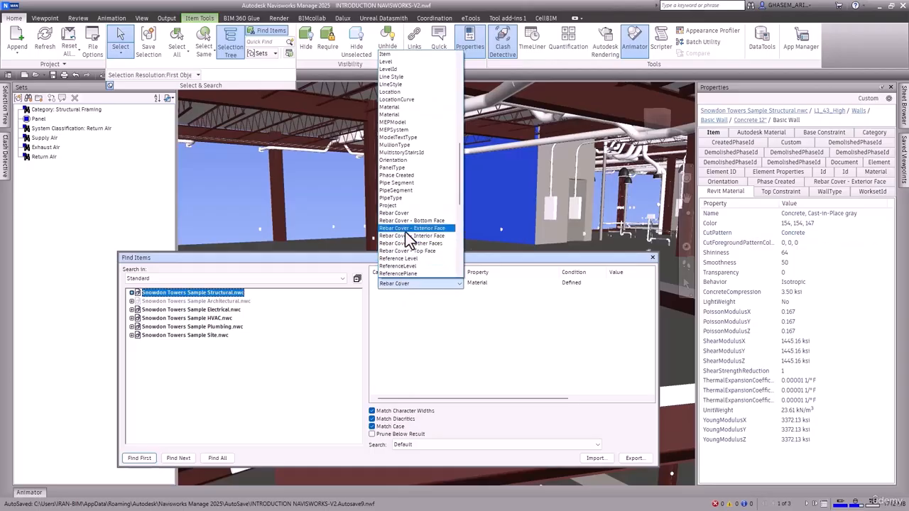
{"action": "scroll", "coordinate": [406, 234], "scroll_direction": "down", "scroll_amount": 1}
{"action": "left_click", "coordinate": [413, 258]}
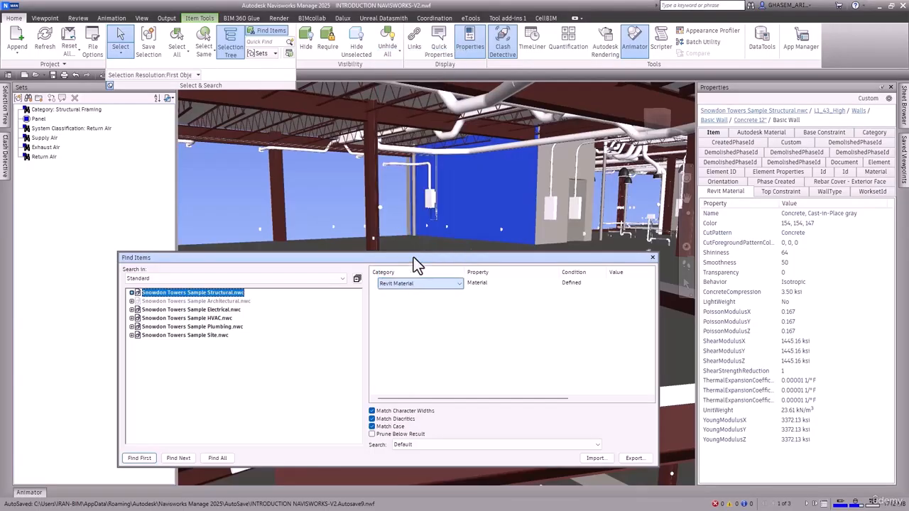
Step: Set the Revit Material rule's property to CutPattern with the condition Defined and find all matches in the structural model
{"action": "left_click", "coordinate": [500, 283]}
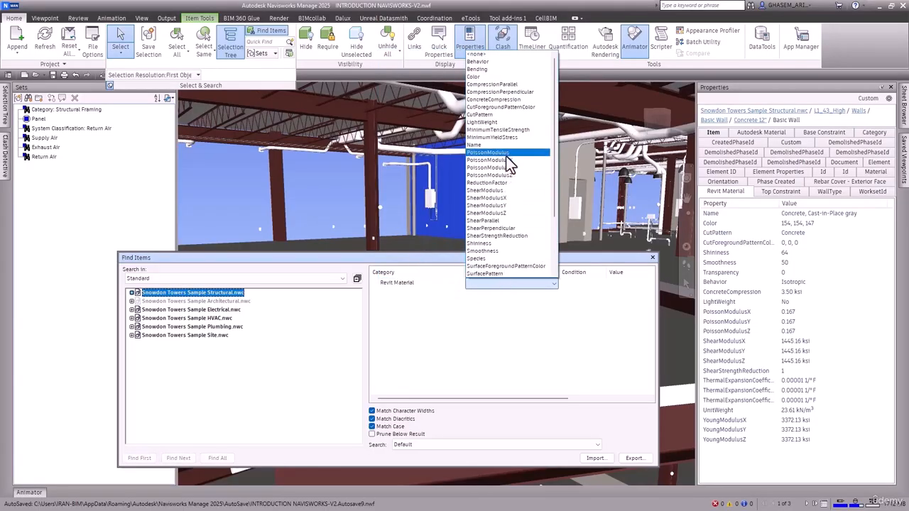
{"action": "left_click", "coordinate": [498, 113]}
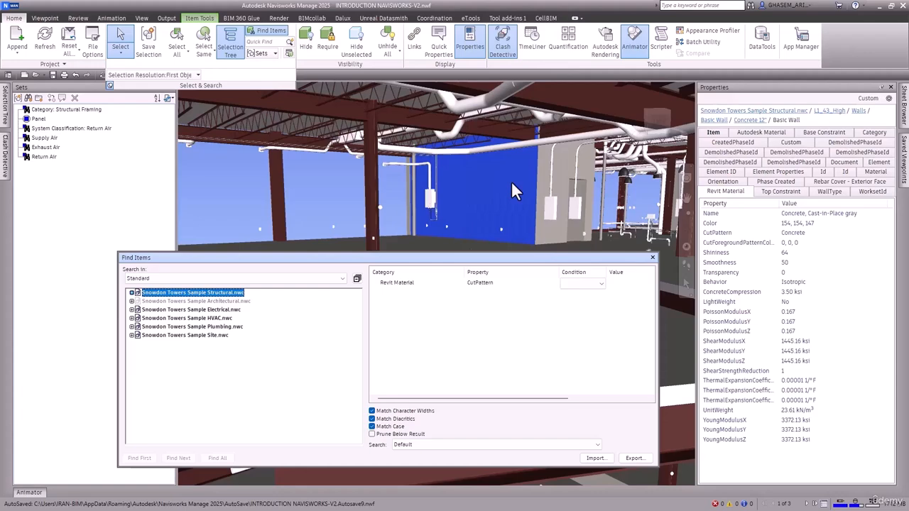
{"action": "left_click", "coordinate": [584, 284]}
{"action": "left_click", "coordinate": [580, 325]}
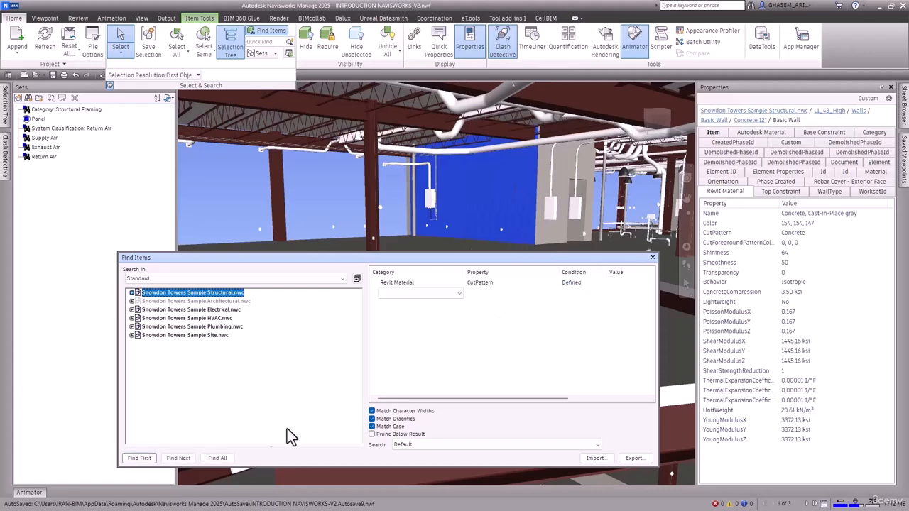
{"action": "left_click", "coordinate": [219, 457]}
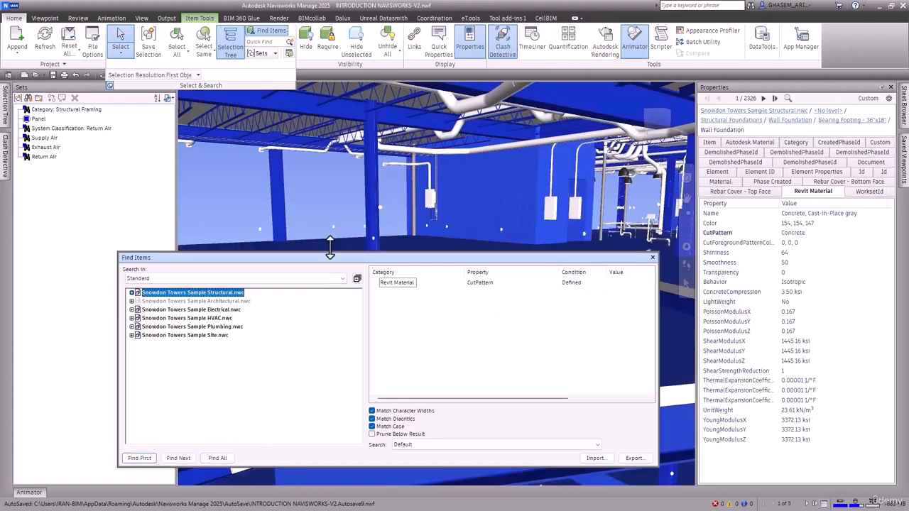
Step: Add the Electrical, HVAC, Plumbing and Site models to the search scope and find all CutPattern matches again
{"action": "left_click", "coordinate": [213, 310], "text": "ctrl"}
{"action": "left_click", "coordinate": [213, 318], "text": "ctrl"}
{"action": "left_click", "coordinate": [213, 326], "text": "ctrl"}
{"action": "left_click", "coordinate": [213, 335], "text": "ctrl"}
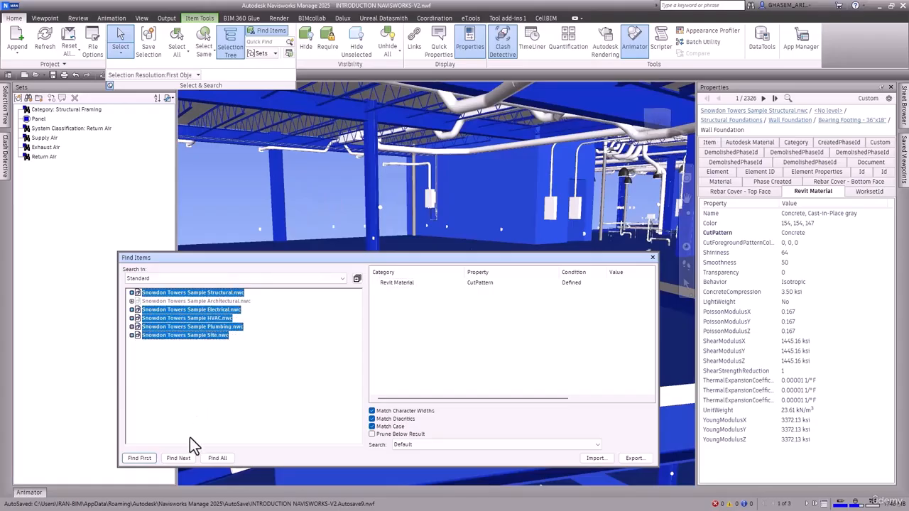
{"action": "left_click", "coordinate": [217, 458]}
Step: Change the Revit Material rule's property to SurfacePattern with the condition Defined and find all matches in the selected models
{"action": "left_click", "coordinate": [526, 285]}
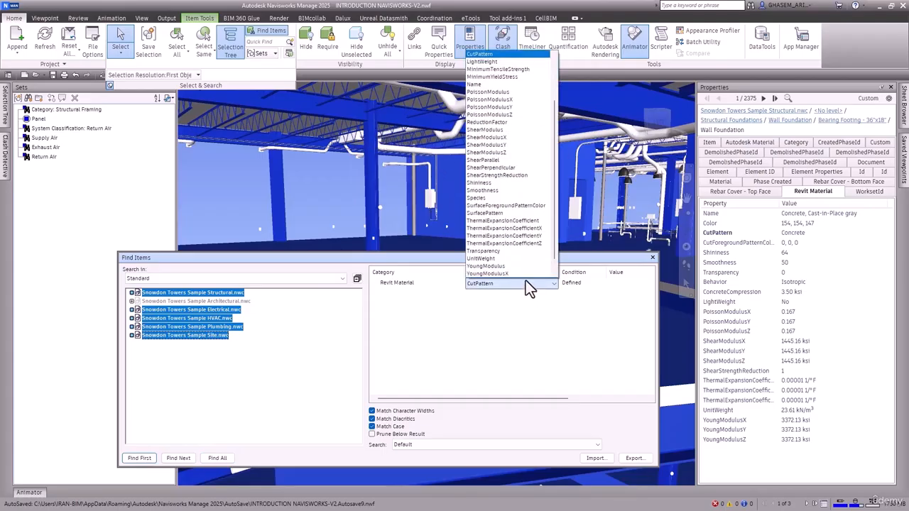
{"action": "key", "text": "s"}
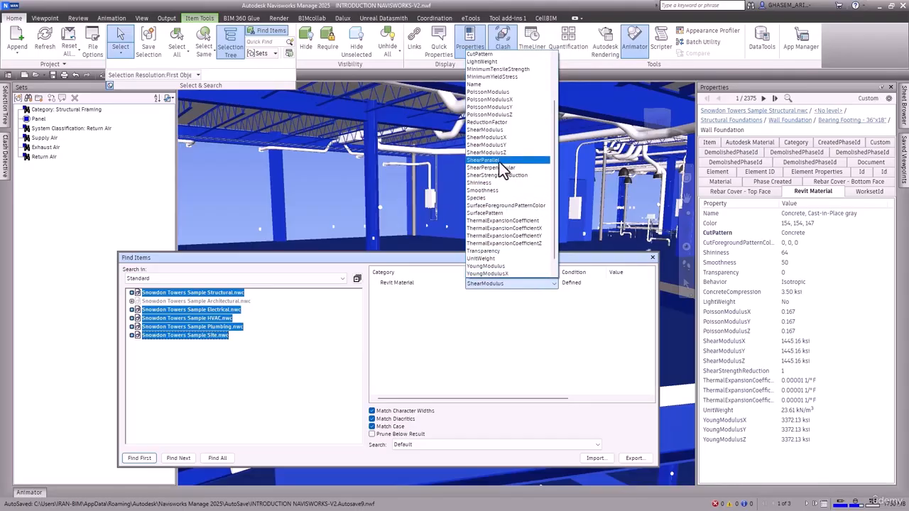
{"action": "left_click", "coordinate": [504, 213]}
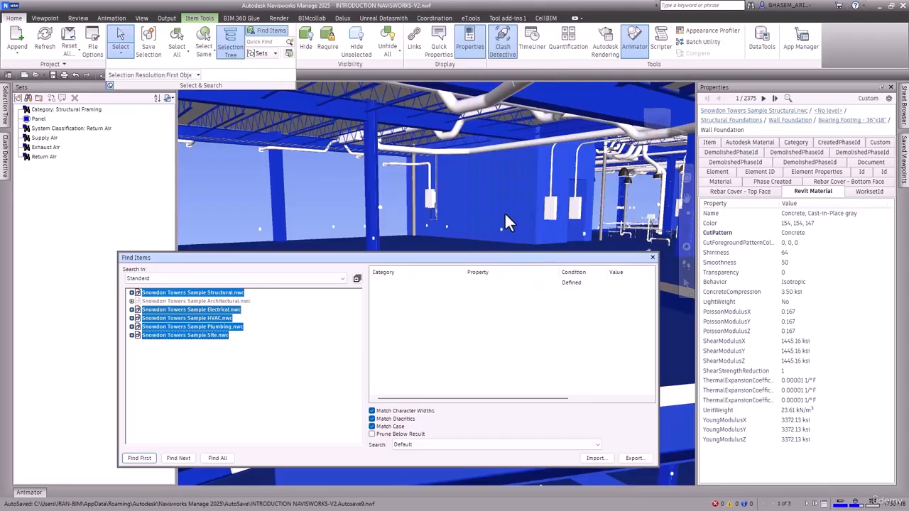
{"action": "left_click", "coordinate": [577, 283]}
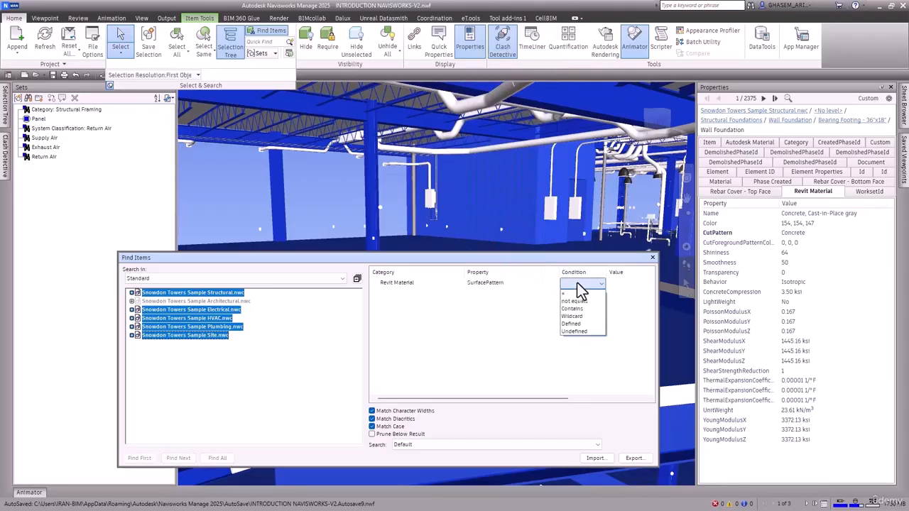
{"action": "left_click", "coordinate": [574, 324]}
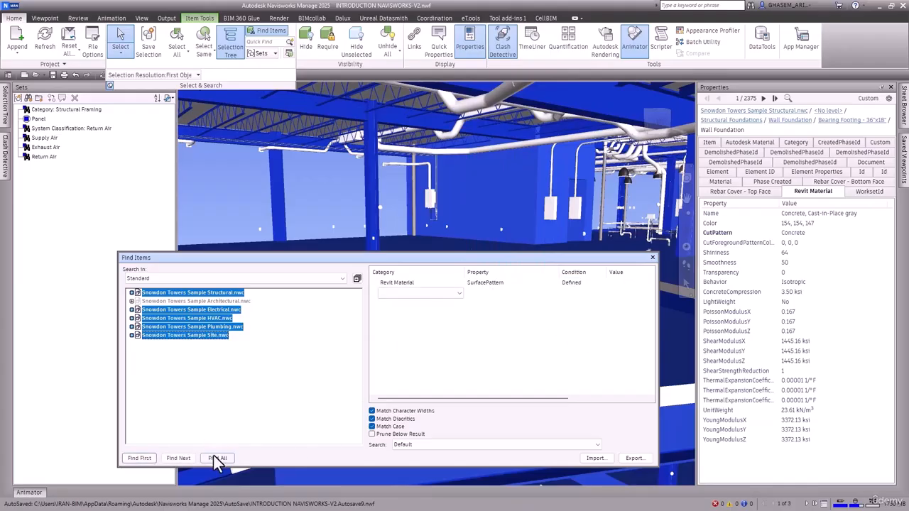
{"action": "left_click", "coordinate": [217, 458]}
Step: Hide everything except the found items, clear the selection and examine the isolated elements
{"action": "scroll", "coordinate": [454, 205], "scroll_direction": "down", "scroll_amount": 8}
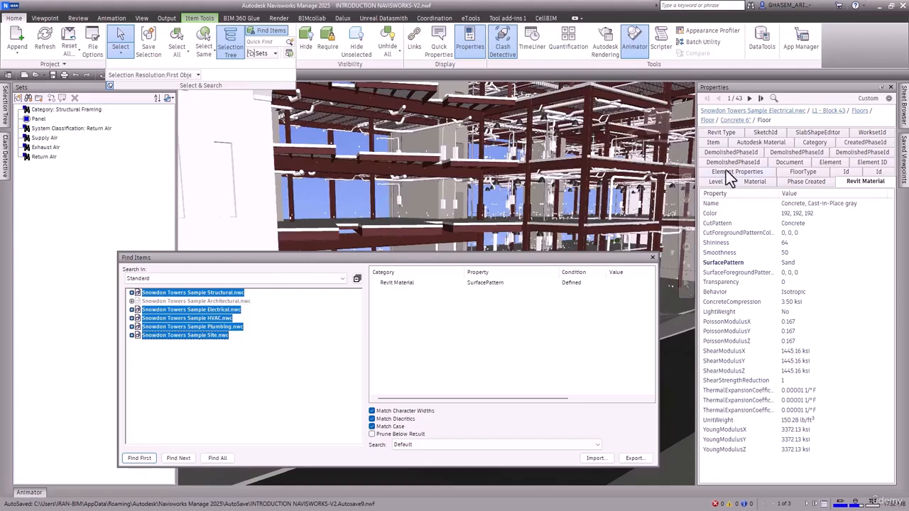
{"action": "left_click", "coordinate": [353, 47]}
{"action": "scroll", "coordinate": [487, 142], "scroll_direction": "down", "scroll_amount": 3}
{"action": "left_click", "coordinate": [494, 148]}
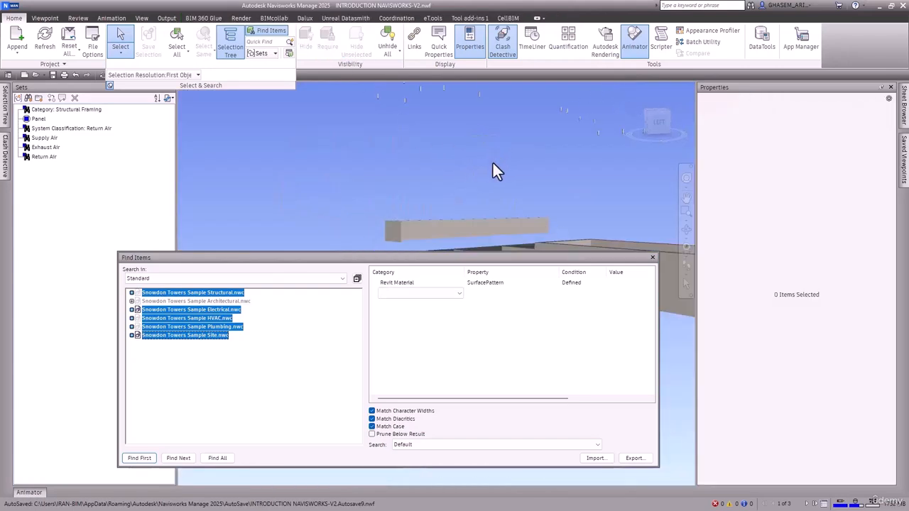
{"action": "mouse_move", "coordinate": [495, 170]}
{"action": "middle_mouse_down", "text": "shift"}
{"action": "mouse_move", "coordinate": [491, 178]}
{"action": "mouse_move", "coordinate": [420, 165]}
{"action": "mouse_move", "coordinate": [474, 162]}
{"action": "mouse_move", "coordinate": [421, 156]}
{"action": "middle_mouse_up", "text": "shift"}
{"action": "scroll", "coordinate": [421, 156], "scroll_direction": "up", "scroll_amount": 5}
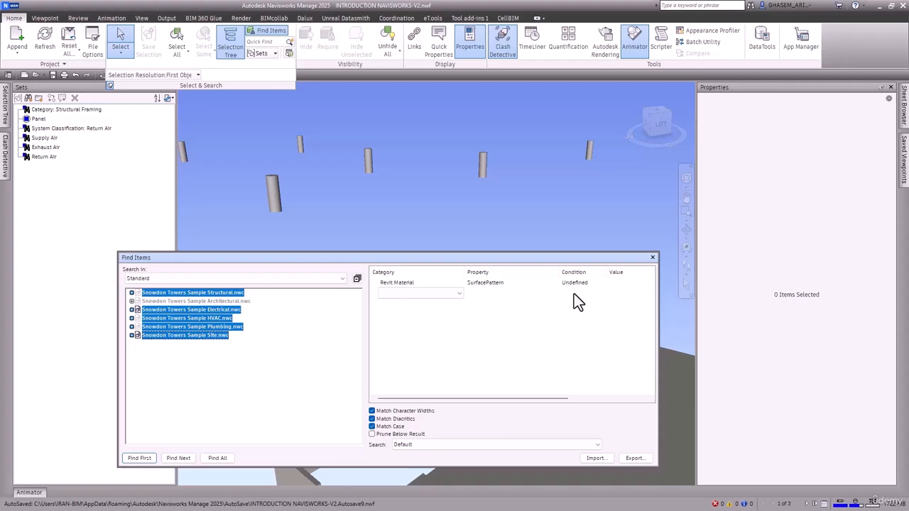
Step: Set the SurfacePattern rule's condition to Undefined and unhide all hidden items
{"action": "left_click", "coordinate": [575, 286]}
{"action": "left_click", "coordinate": [576, 285]}
{"action": "left_click", "coordinate": [576, 293]}
{"action": "left_click", "coordinate": [387, 41]}
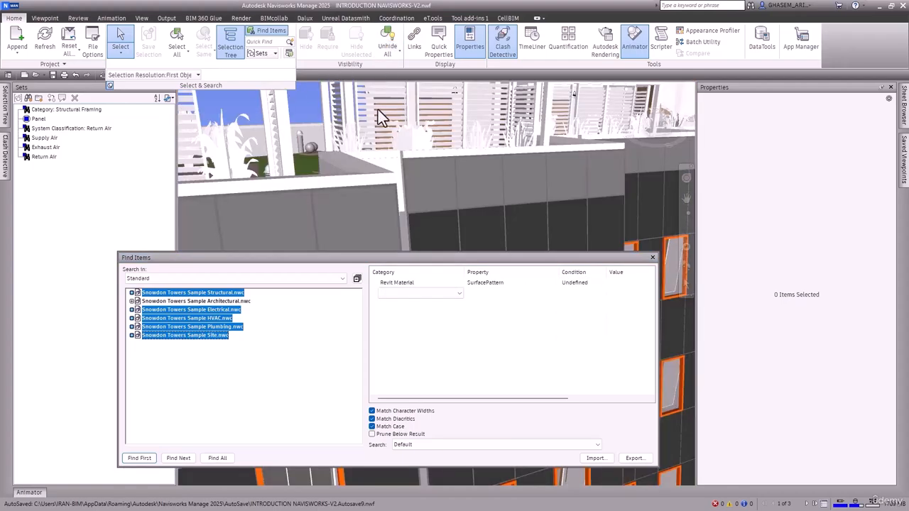
Step: Hide the architectural model and find all items matching the Undefined SurfacePattern rule in the selected models, clearing the selection after review
{"action": "left_click", "coordinate": [4, 149]}
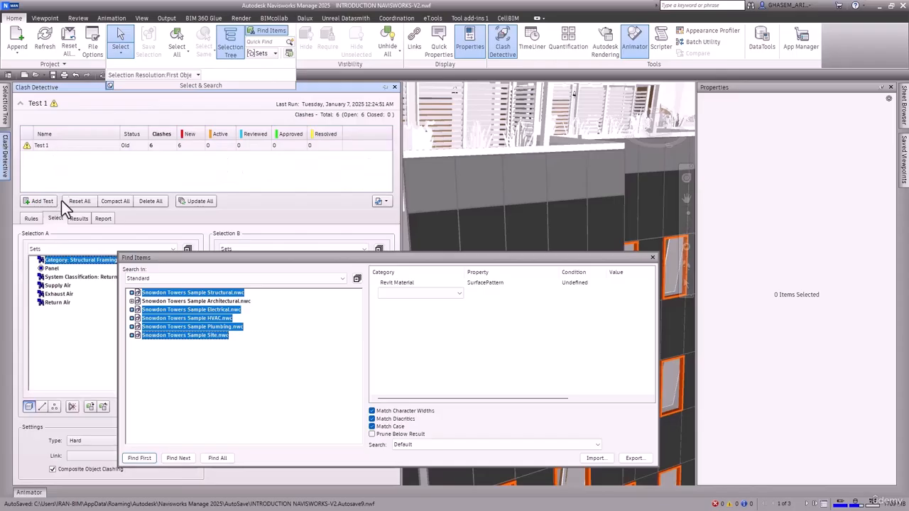
{"action": "left_click", "coordinate": [5, 107]}
{"action": "left_click", "coordinate": [103, 122]}
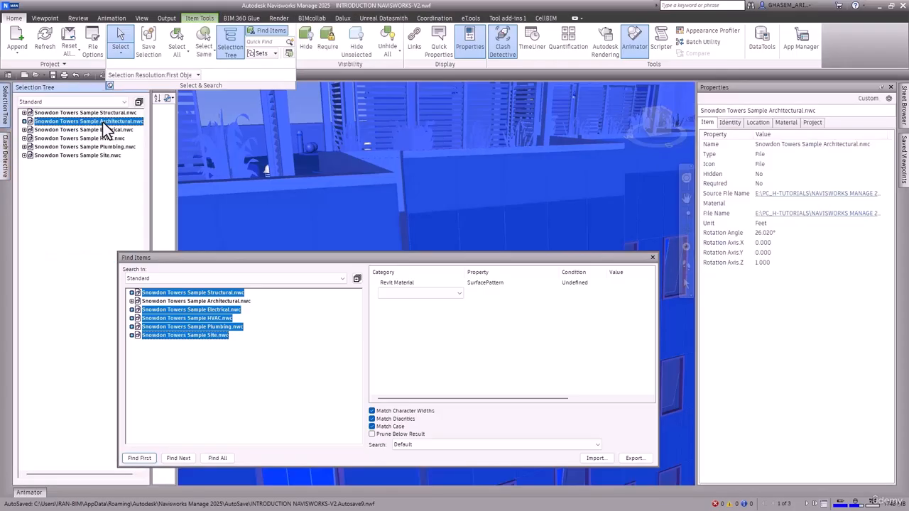
{"action": "left_click", "coordinate": [305, 44]}
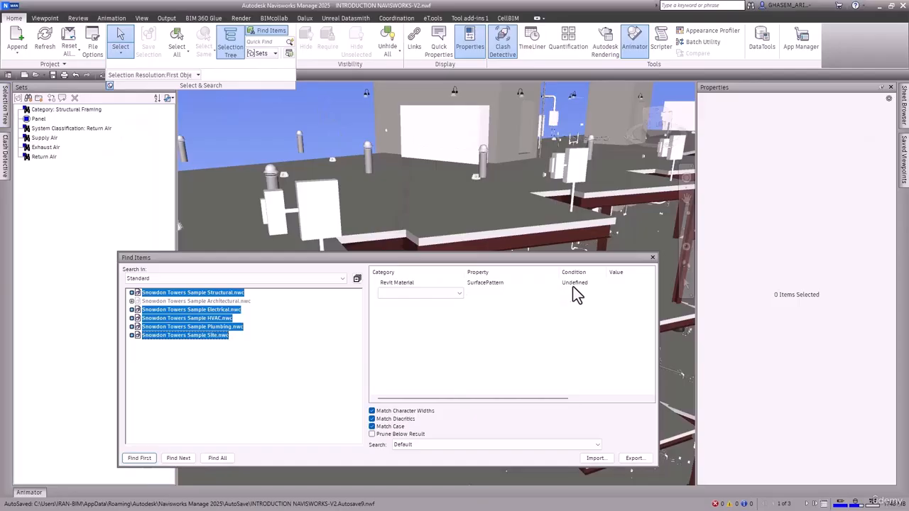
{"action": "left_click", "coordinate": [218, 458]}
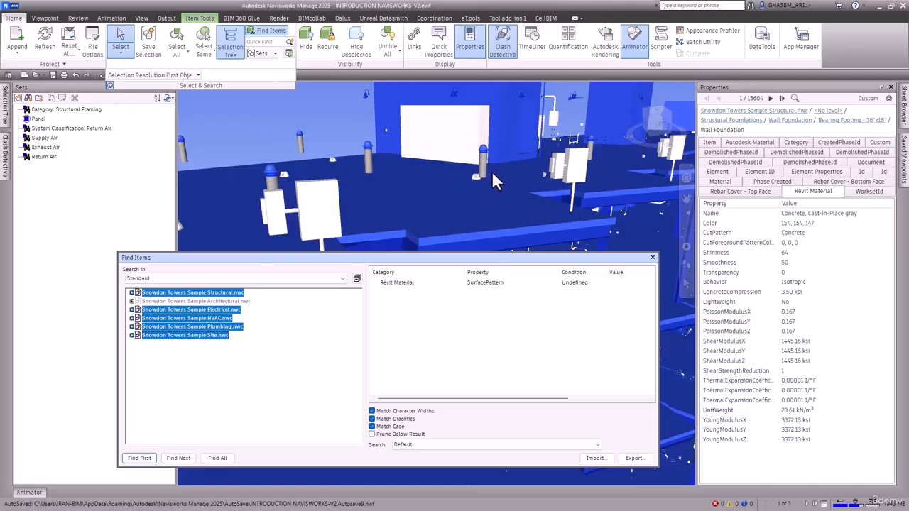
{"action": "left_click", "coordinate": [336, 128]}
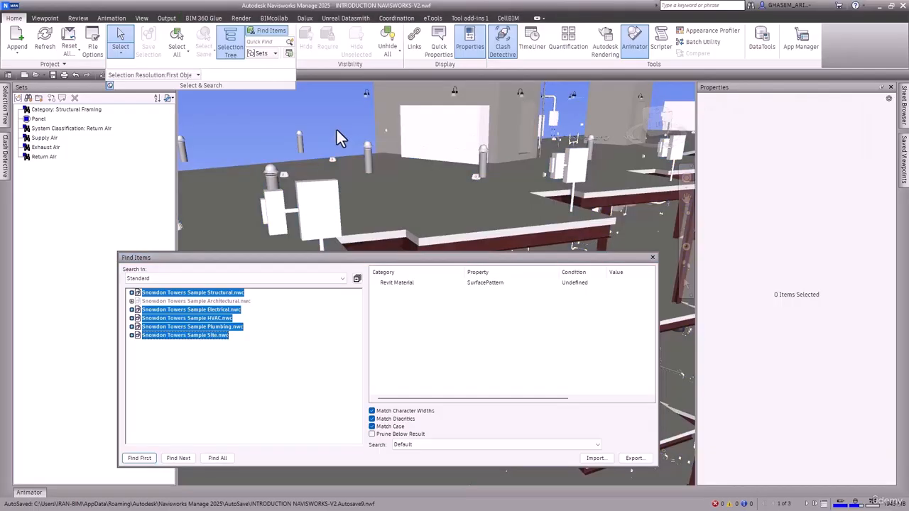
Step: Change the search rule to category Item, property Material and condition Undefined, and find all matches in the selected models
{"action": "left_click", "coordinate": [423, 284]}
{"action": "left_click", "coordinate": [422, 284]}
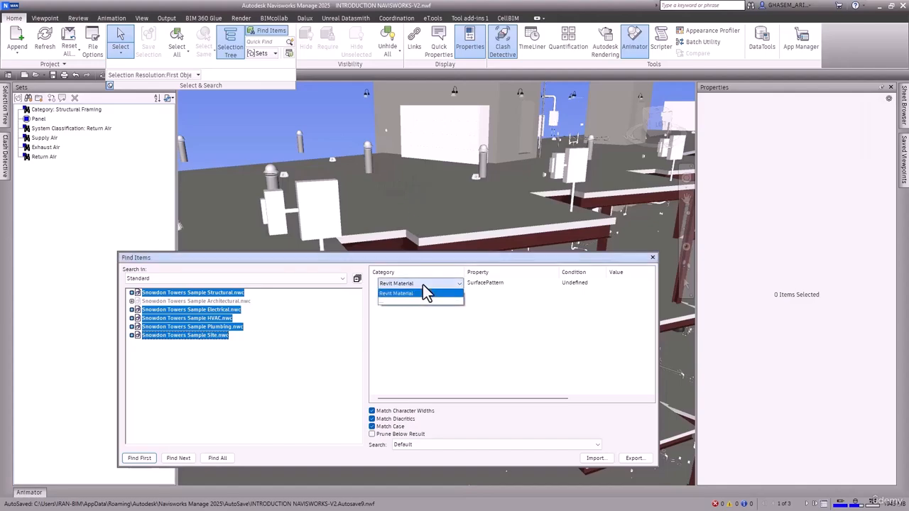
{"action": "left_click", "coordinate": [421, 300]}
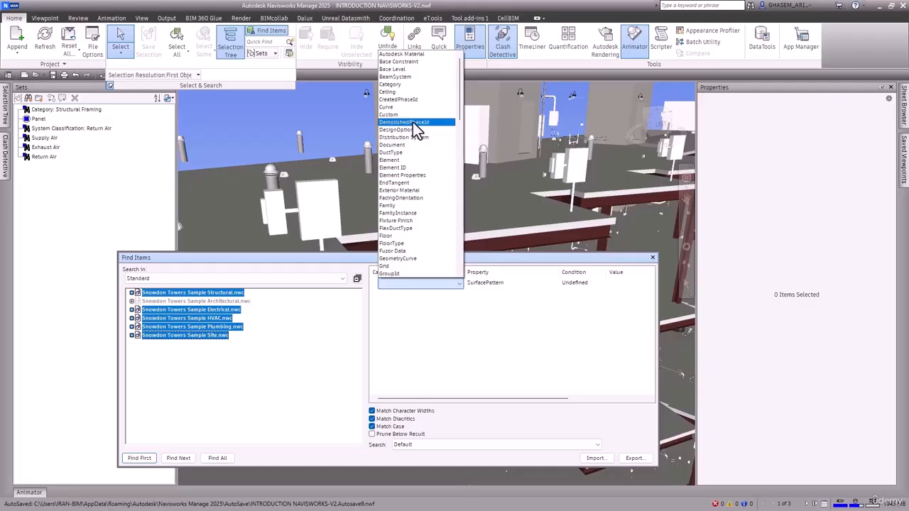
{"action": "scroll", "coordinate": [399, 213], "scroll_direction": "down", "scroll_amount": 5}
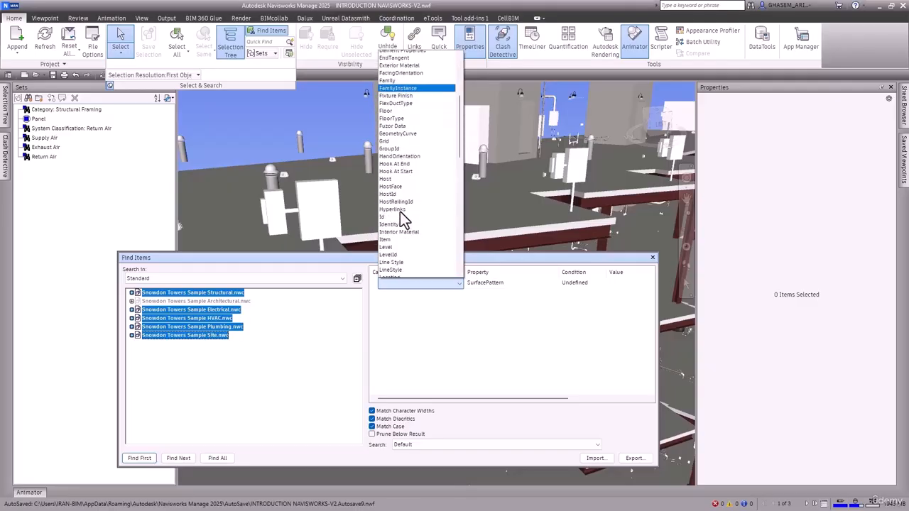
{"action": "left_click", "coordinate": [401, 220]}
{"action": "left_click", "coordinate": [486, 284]}
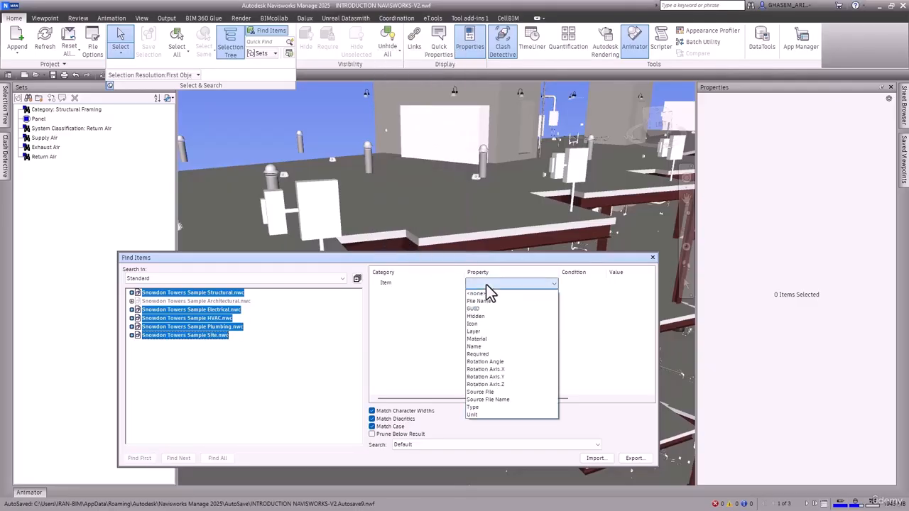
{"action": "left_click", "coordinate": [477, 339]}
{"action": "left_click", "coordinate": [579, 284]}
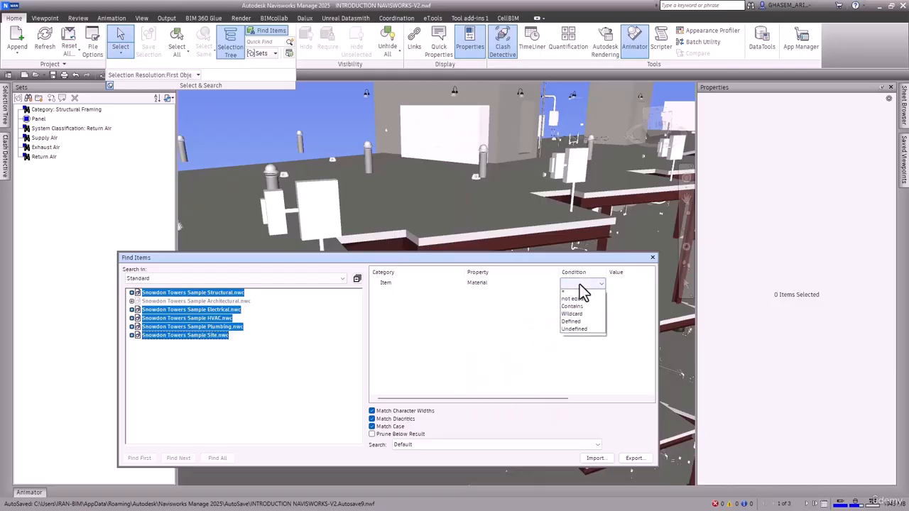
{"action": "left_click", "coordinate": [579, 330]}
{"action": "left_click", "coordinate": [226, 457]}
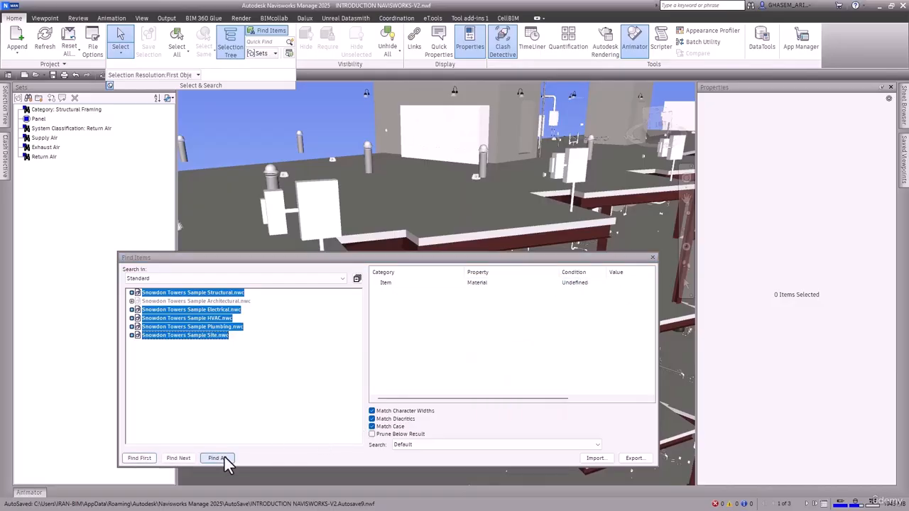
Step: Change the Item rule's property to Rotation Angle with the condition Undefined and find all matches
{"action": "left_click", "coordinate": [487, 293]}
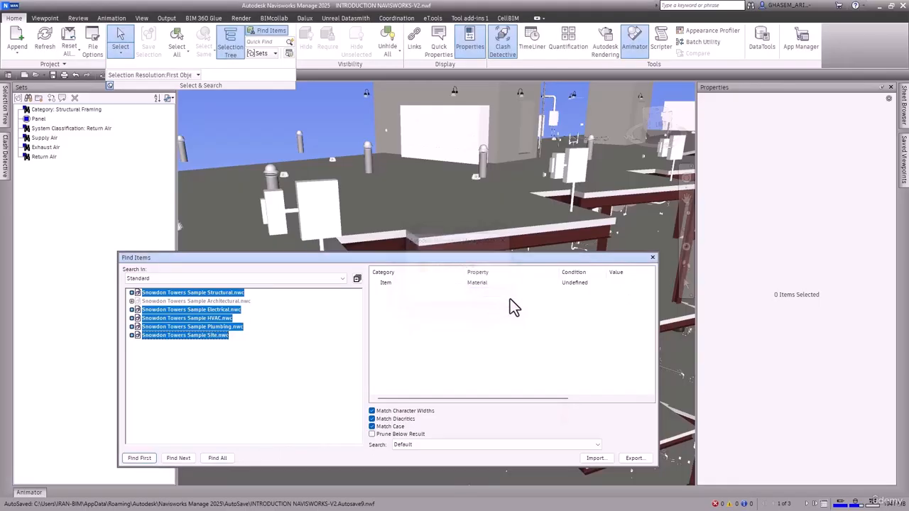
{"action": "left_click", "coordinate": [574, 287]}
{"action": "left_click", "coordinate": [516, 285]}
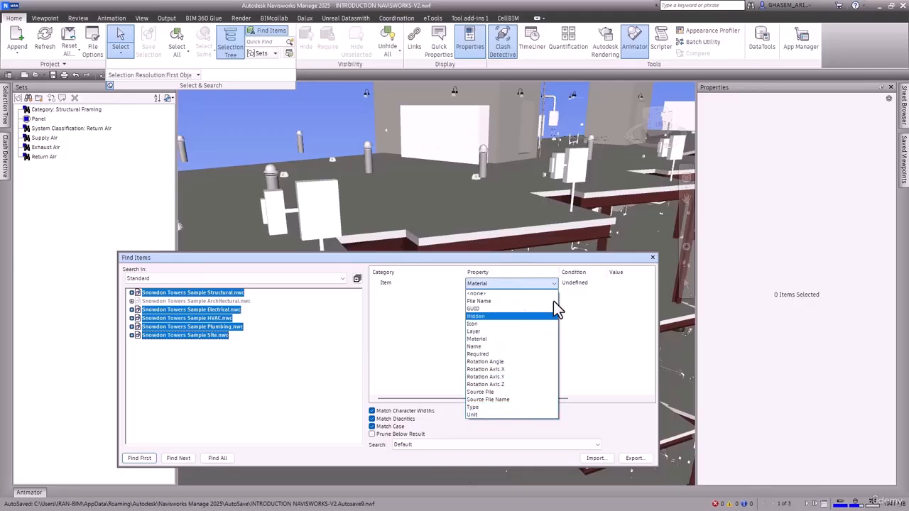
{"action": "left_click", "coordinate": [485, 361]}
{"action": "left_click", "coordinate": [582, 283]}
{"action": "left_click", "coordinate": [575, 346]}
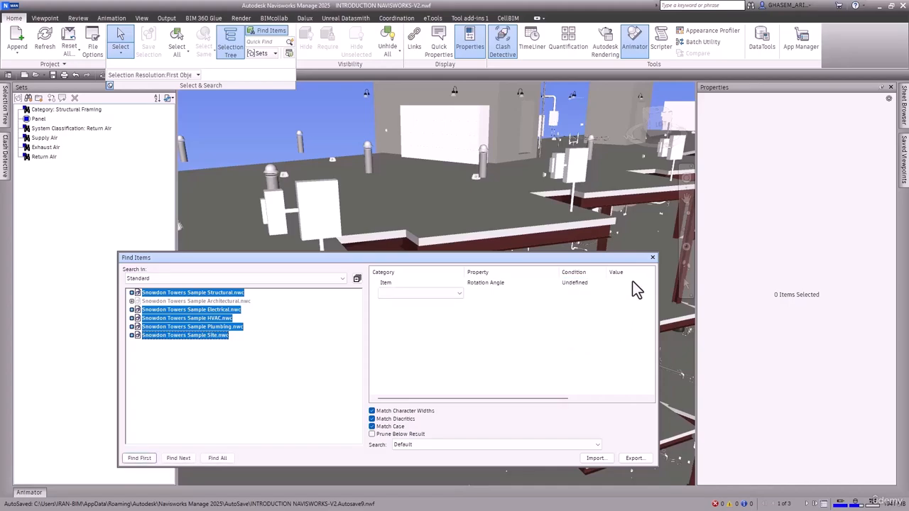
{"action": "left_click", "coordinate": [216, 458]}
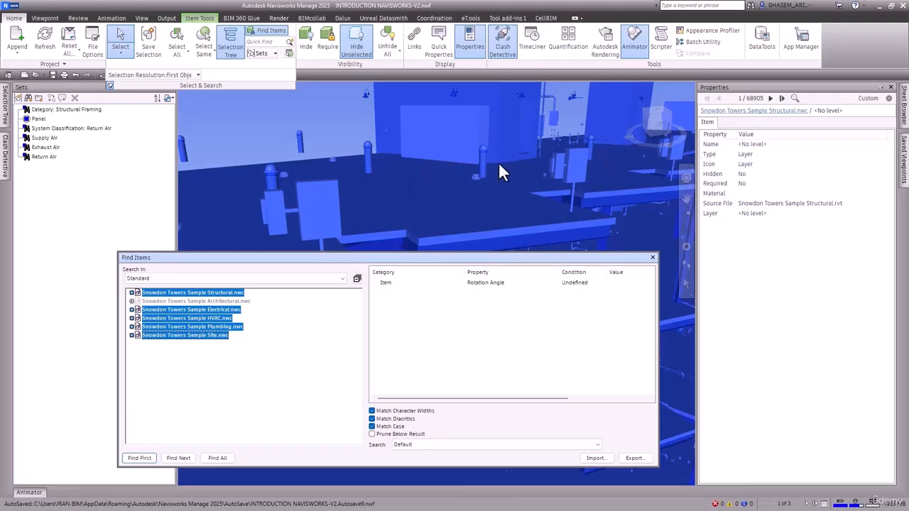
Step: Change the Item rule's property to Rotation Axis.Y with the condition Undefined and find all matches
{"action": "left_click", "coordinate": [504, 283]}
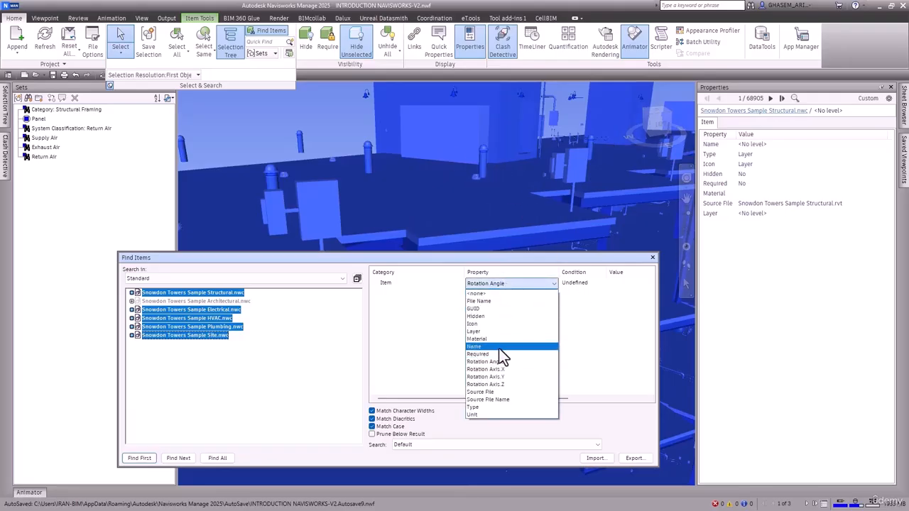
{"action": "left_click", "coordinate": [501, 377]}
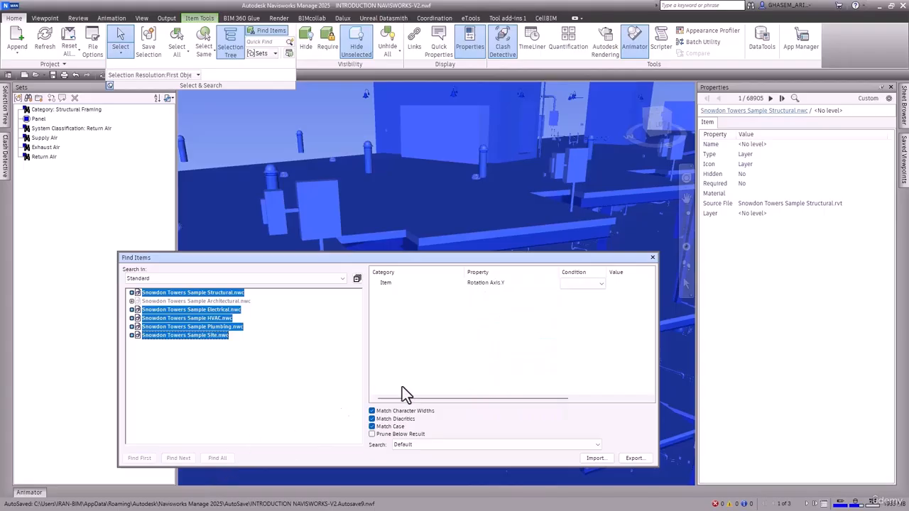
{"action": "left_click", "coordinate": [588, 284]}
{"action": "left_click", "coordinate": [578, 348]}
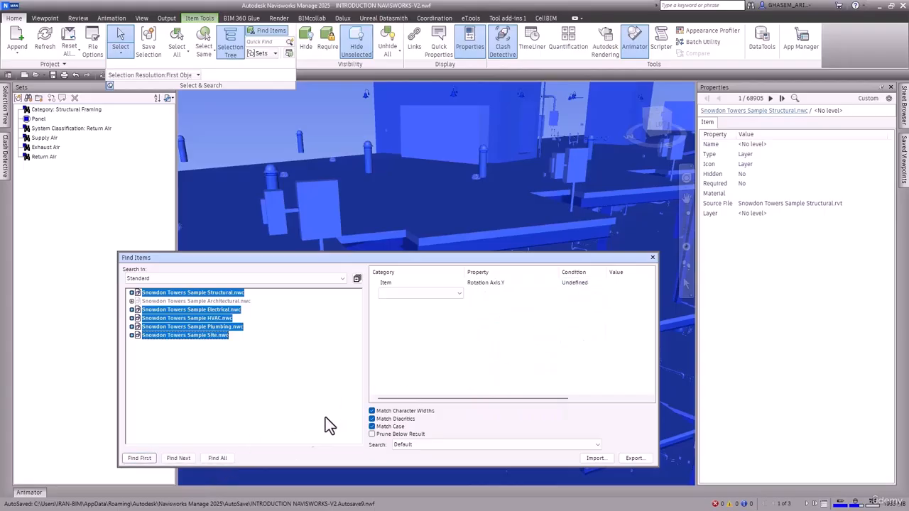
{"action": "left_click", "coordinate": [217, 458]}
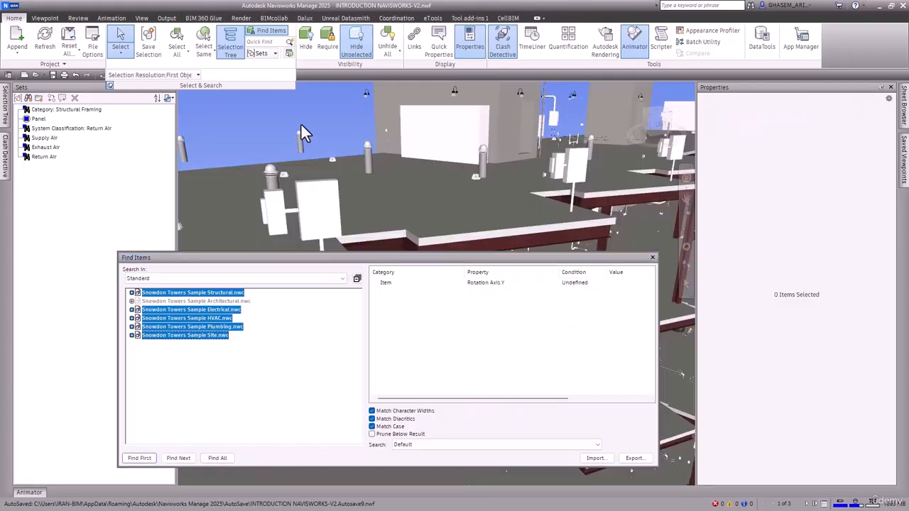